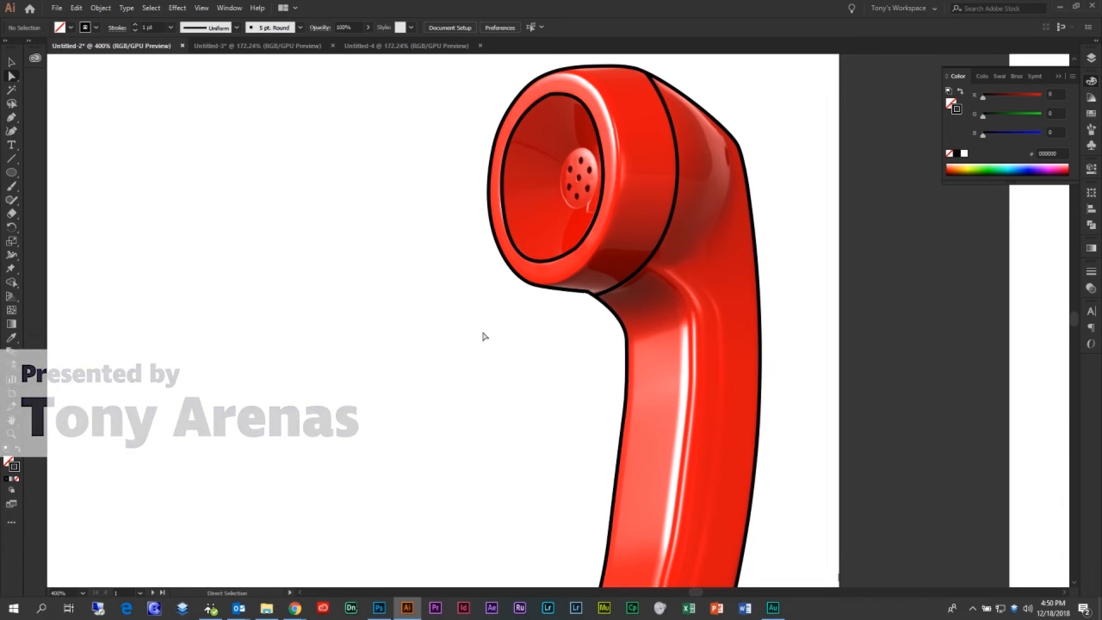
pyautogui.click(10, 462)
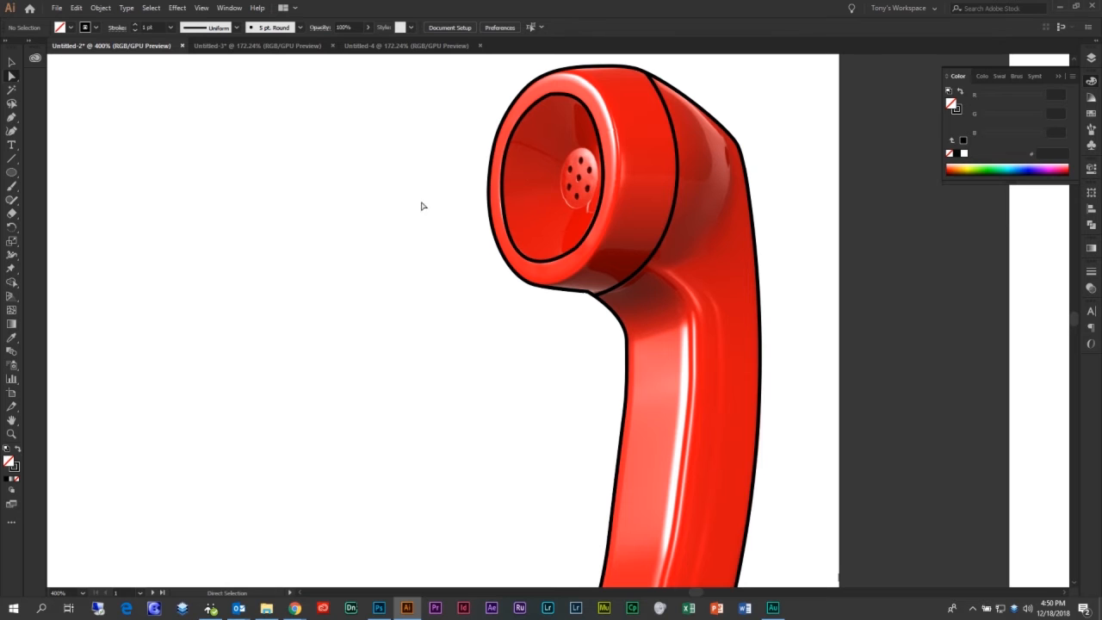
pyautogui.moveTo(783, 184); pyautogui.dragTo(732, 214)
pyautogui.moveTo(339, 190); pyautogui.dragTo(361, 215)
pyautogui.moveTo(428, 222); pyautogui.dragTo(358, 191)
pyautogui.moveTo(396, 339)
pyautogui.mouseDown()
pyautogui.moveTo(388, 281)
pyautogui.moveTo(407, 233)
pyautogui.moveTo(401, 351)
pyautogui.mouseUp()
pyautogui.moveTo(366, 277); pyautogui.dragTo(371, 305)
pyautogui.moveTo(374, 222); pyautogui.dragTo(404, 296)
pyautogui.moveTo(431, 351); pyautogui.dragTo(369, 263)
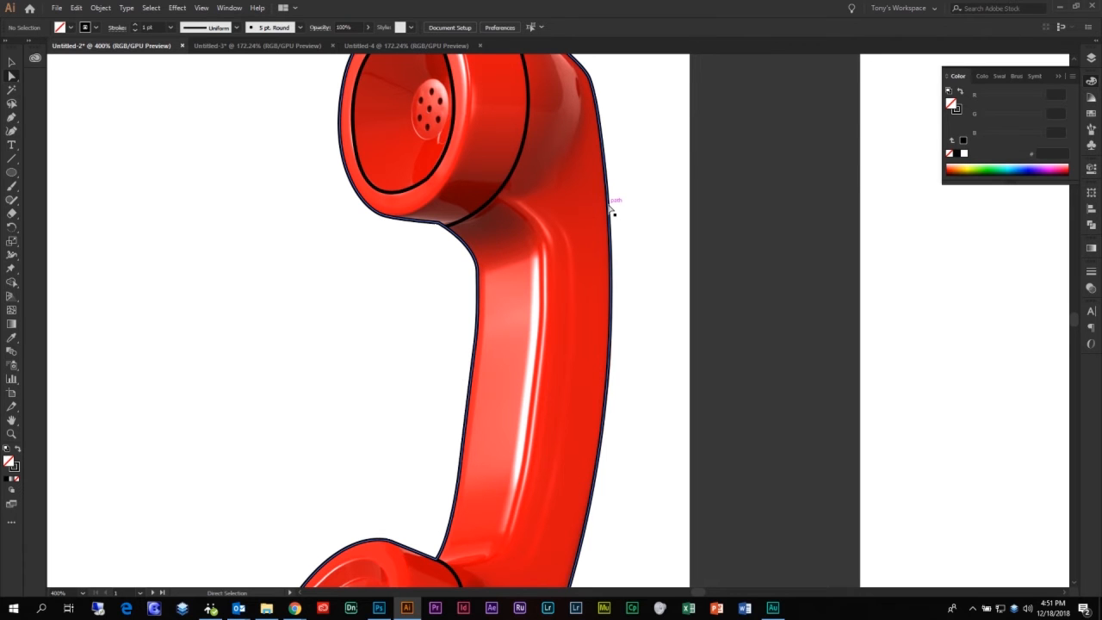
# Select the handset's outer outline and fill it with pure red FF0000.
pyautogui.scroll(3, 638, 252)
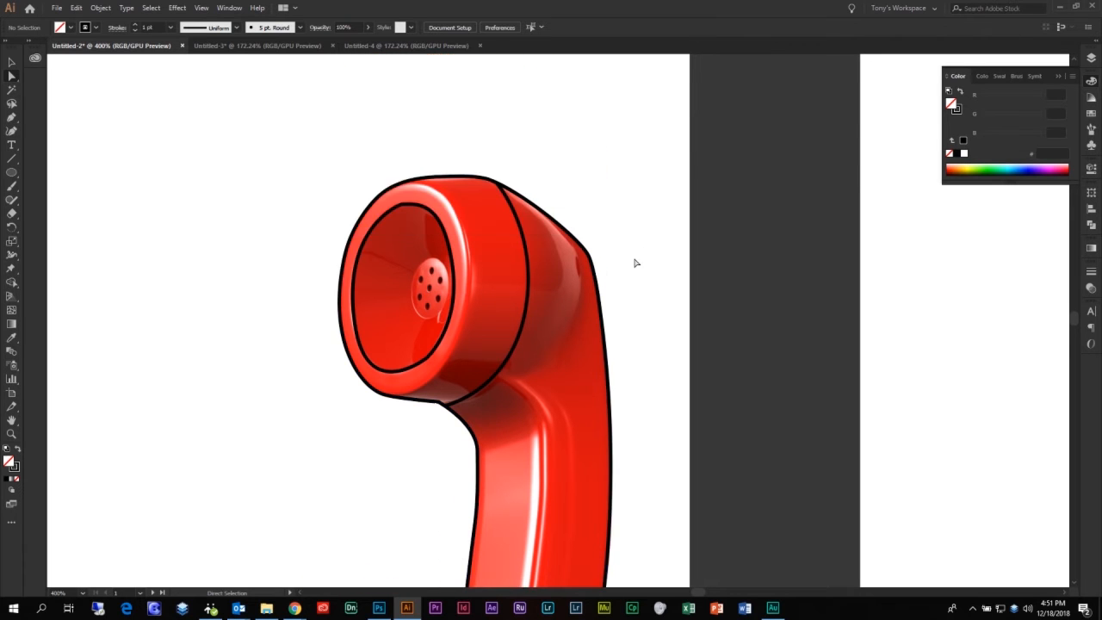
pyautogui.click(600, 293)
pyautogui.scroll(-2, 654, 263)
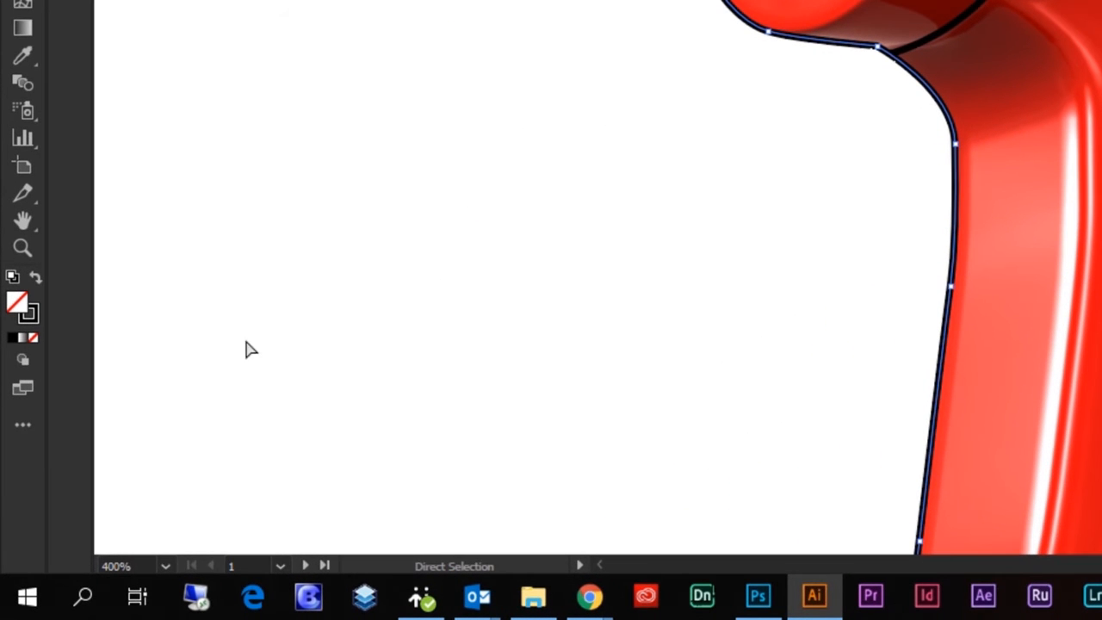
pyautogui.doubleClick(16, 302)
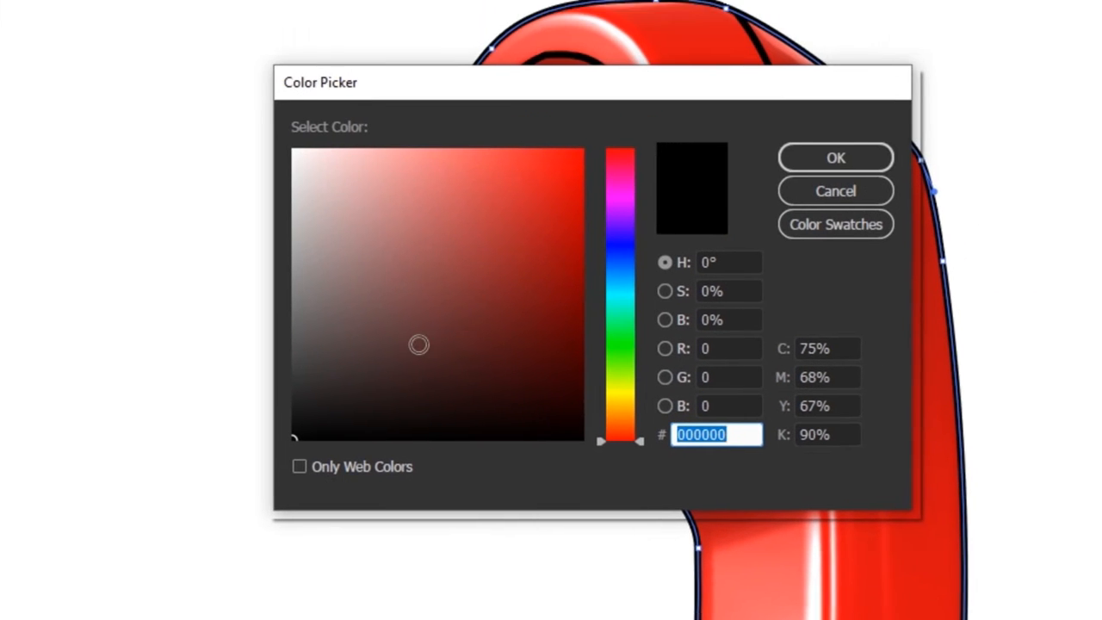
pyautogui.moveTo(418, 345); pyautogui.dragTo(567, 150)
pyautogui.moveTo(541, 190); pyautogui.dragTo(631, 186)
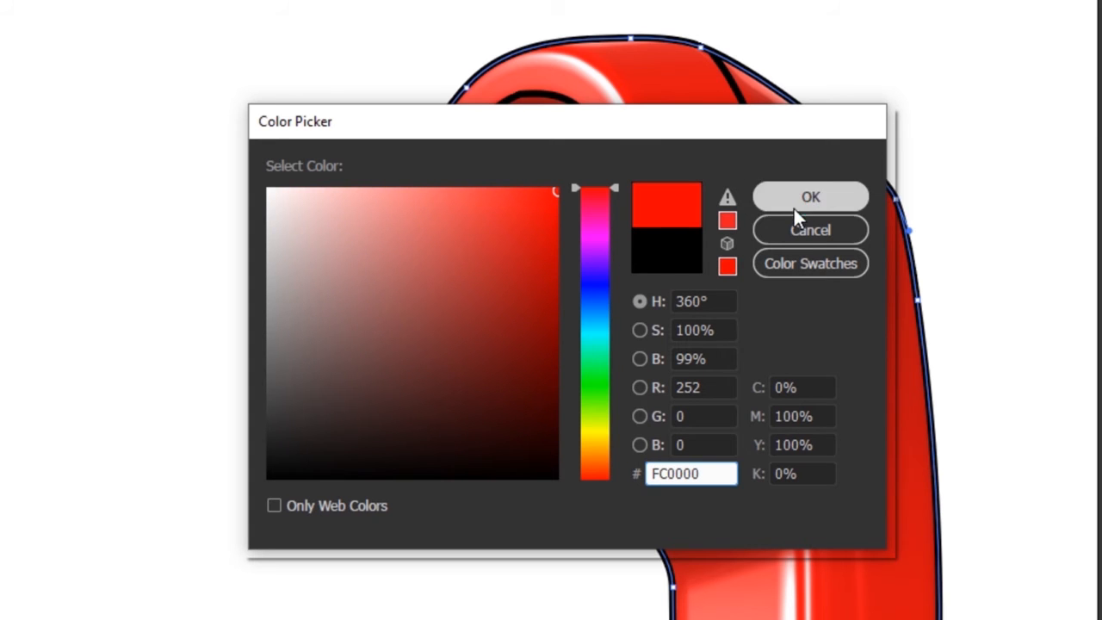
pyautogui.moveTo(558, 188); pyautogui.dragTo(569, 182)
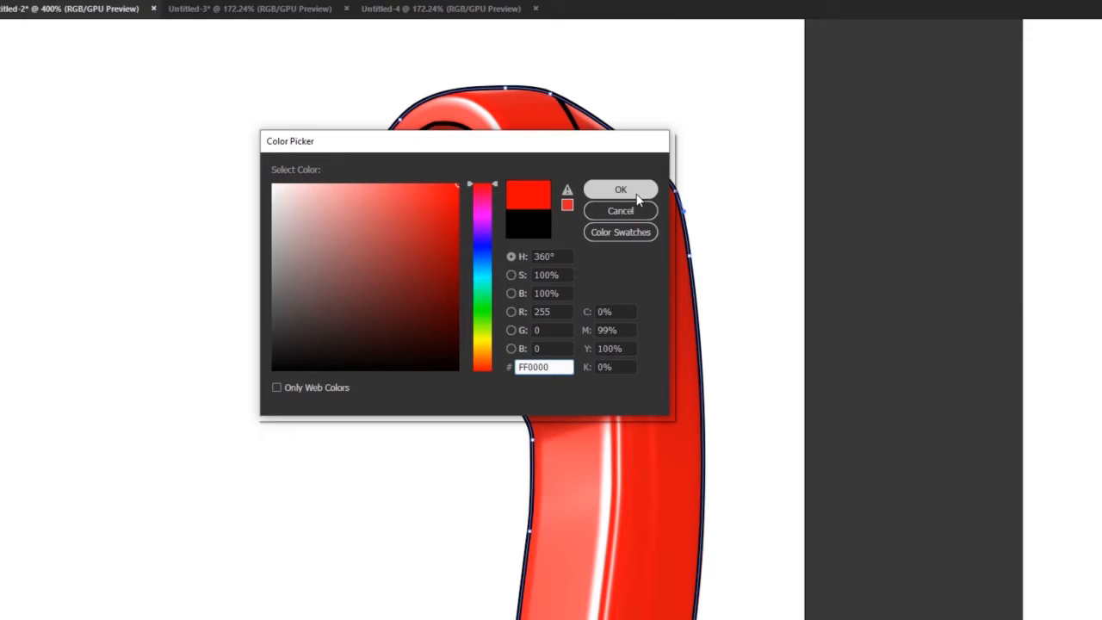
pyautogui.click(835, 200)
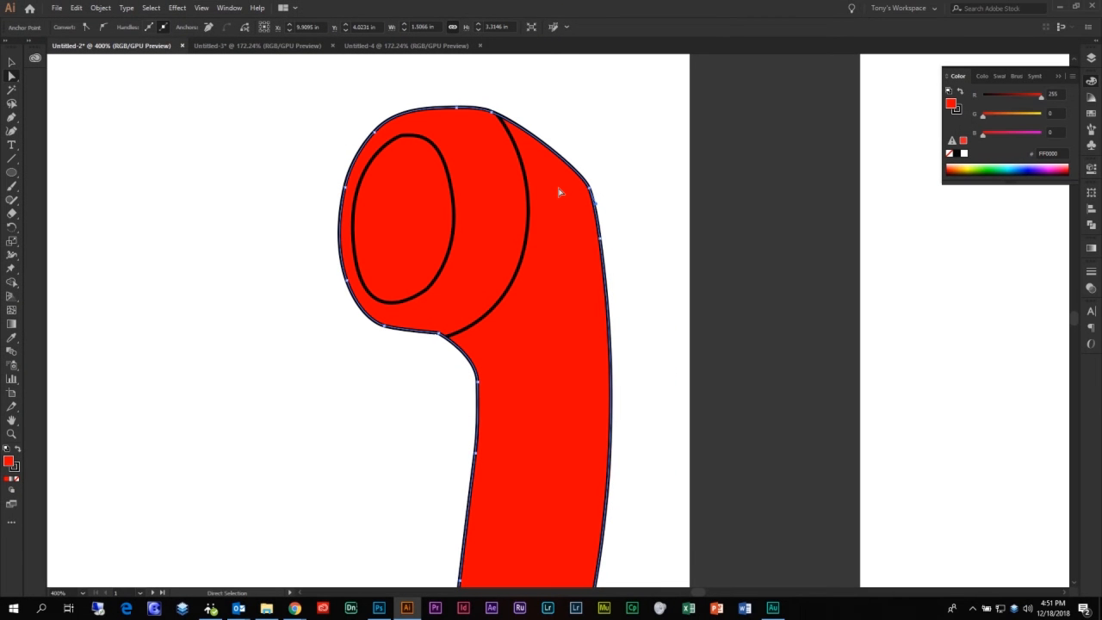
pyautogui.scroll(-1, 563, 193)
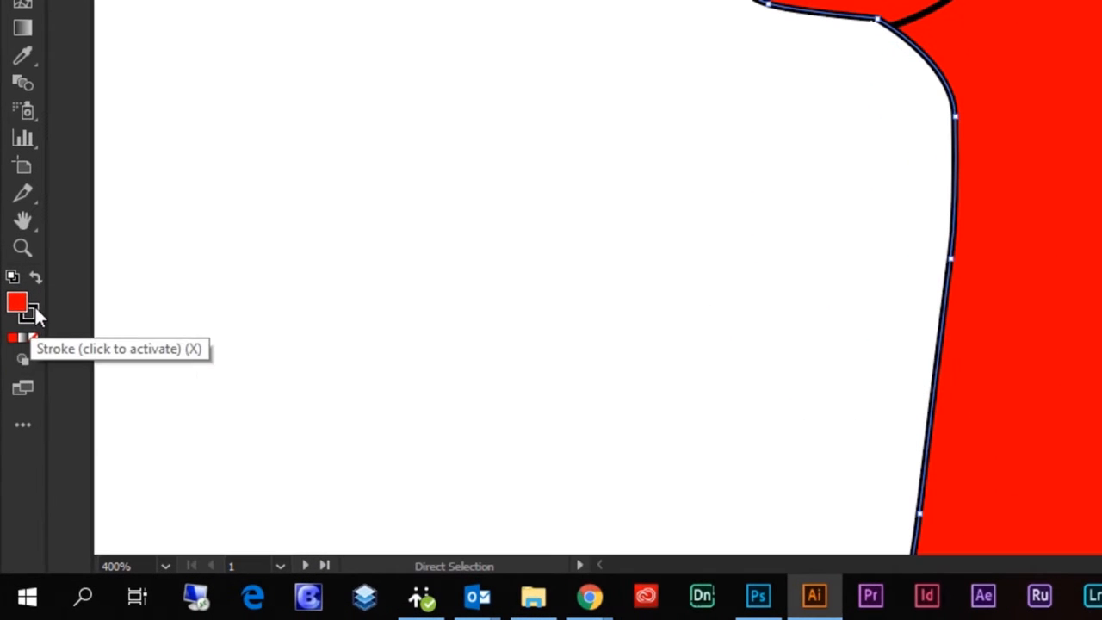
pyautogui.click(16, 467)
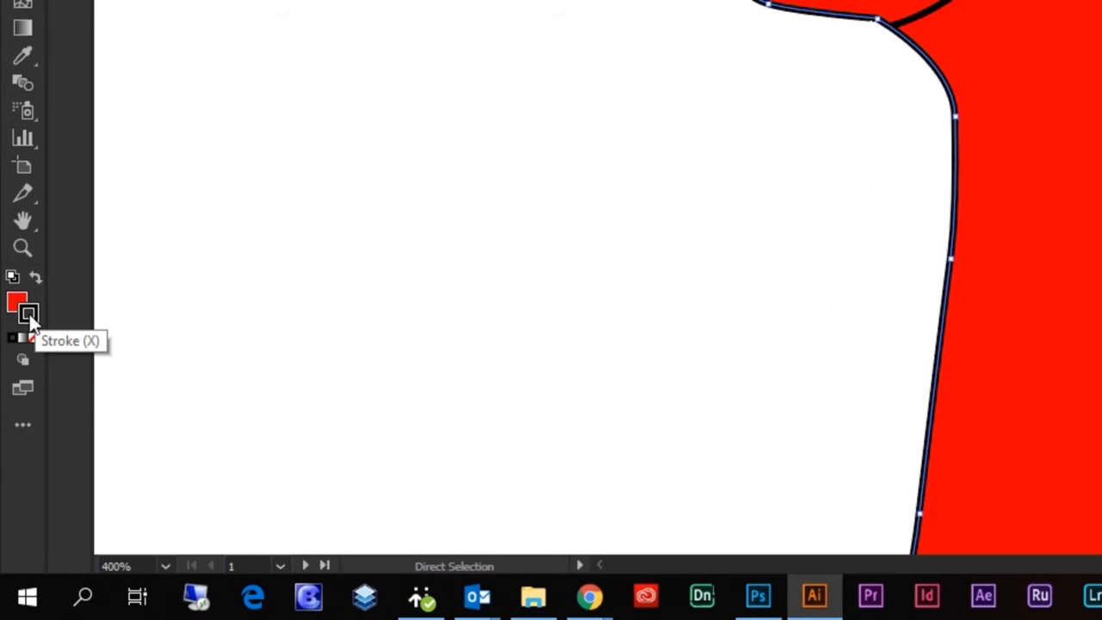
pyautogui.doubleClick(28, 314)
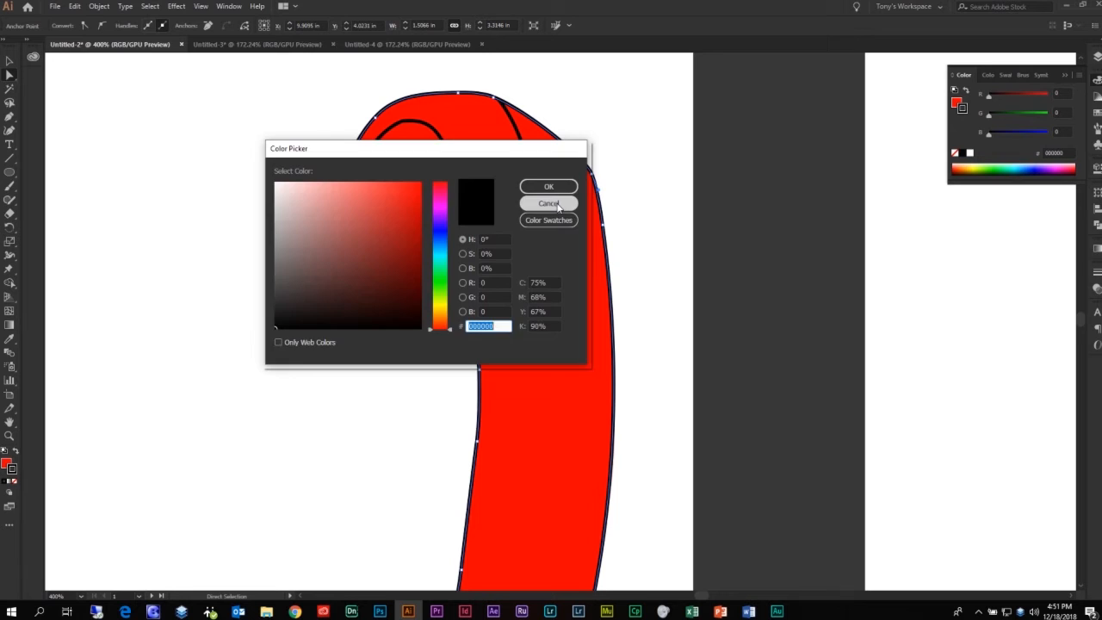
pyautogui.click(557, 206)
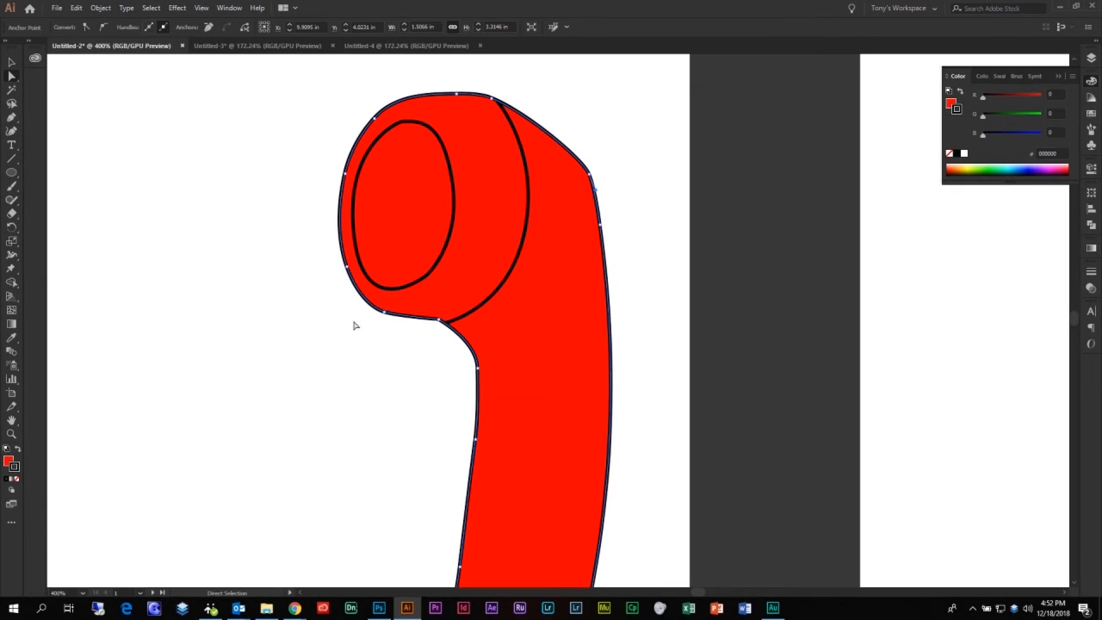
# Try light cyan 88FFFF and black 000000 as RGB mixes for the handset's fill, and return it to red FF0000.
pyautogui.click(558, 234)
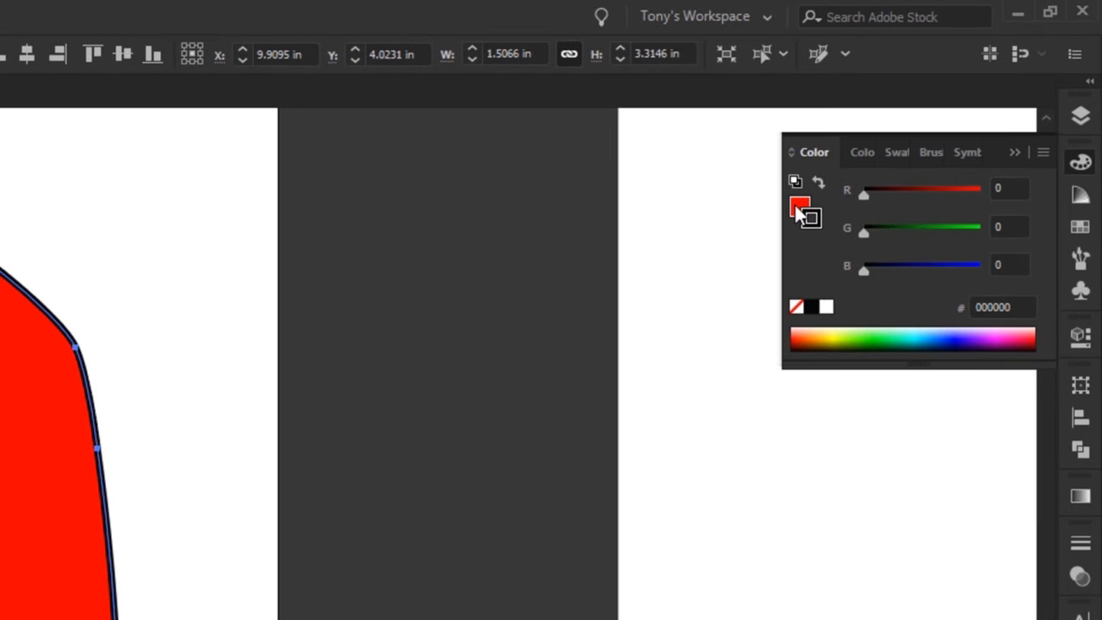
pyautogui.click(935, 115)
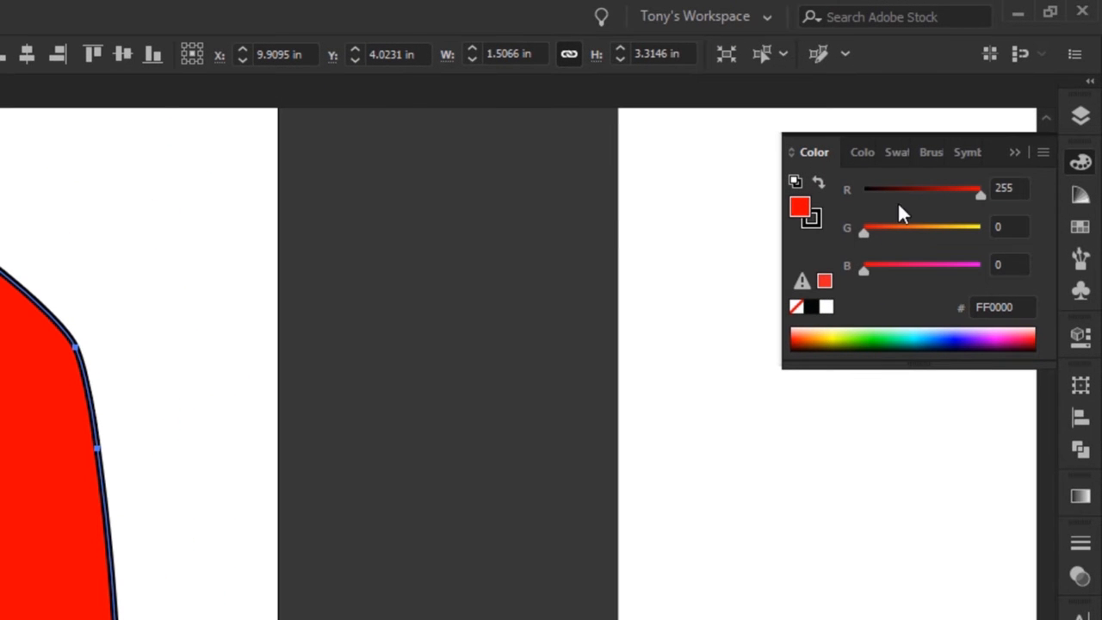
pyautogui.moveTo(972, 197); pyautogui.dragTo(983, 233)
pyautogui.moveTo(935, 268); pyautogui.dragTo(987, 244)
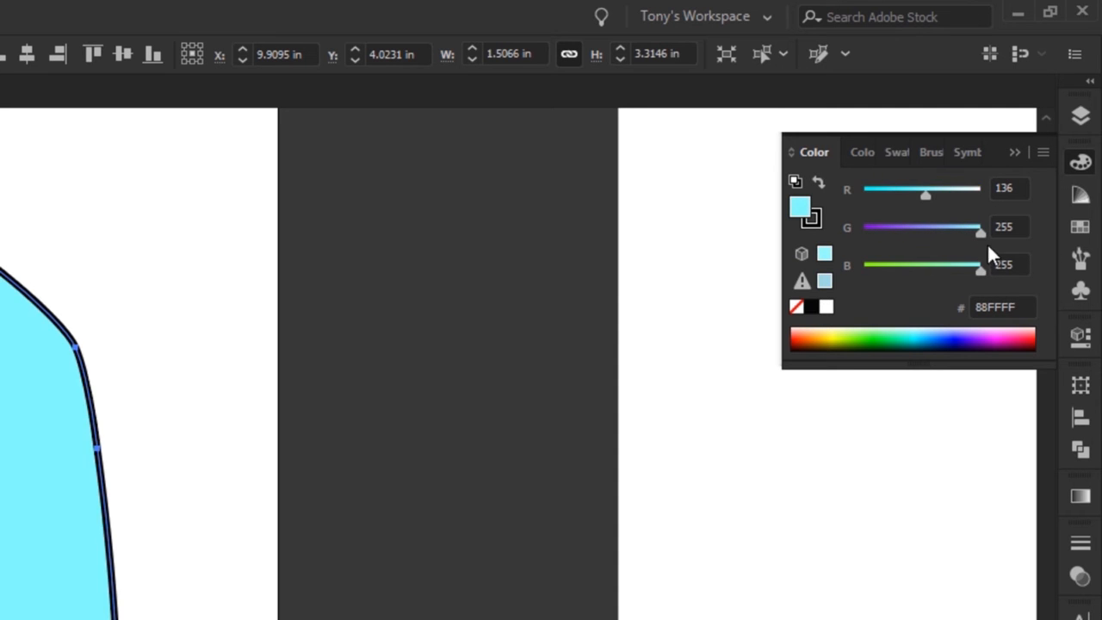
pyautogui.moveTo(939, 185); pyautogui.dragTo(829, 284)
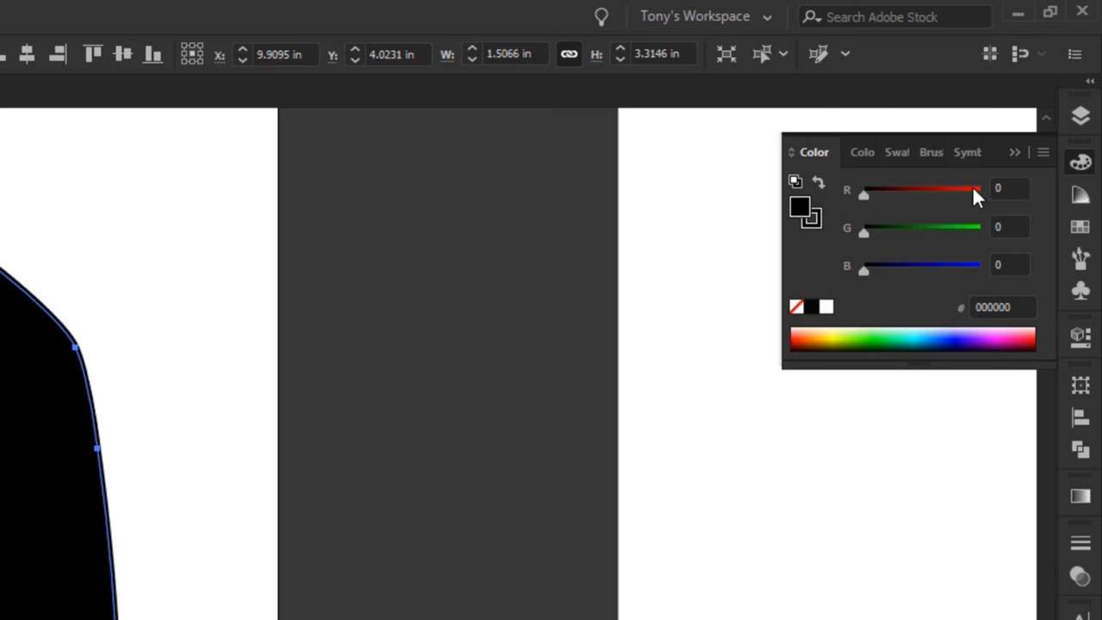
pyautogui.moveTo(973, 188); pyautogui.dragTo(985, 190)
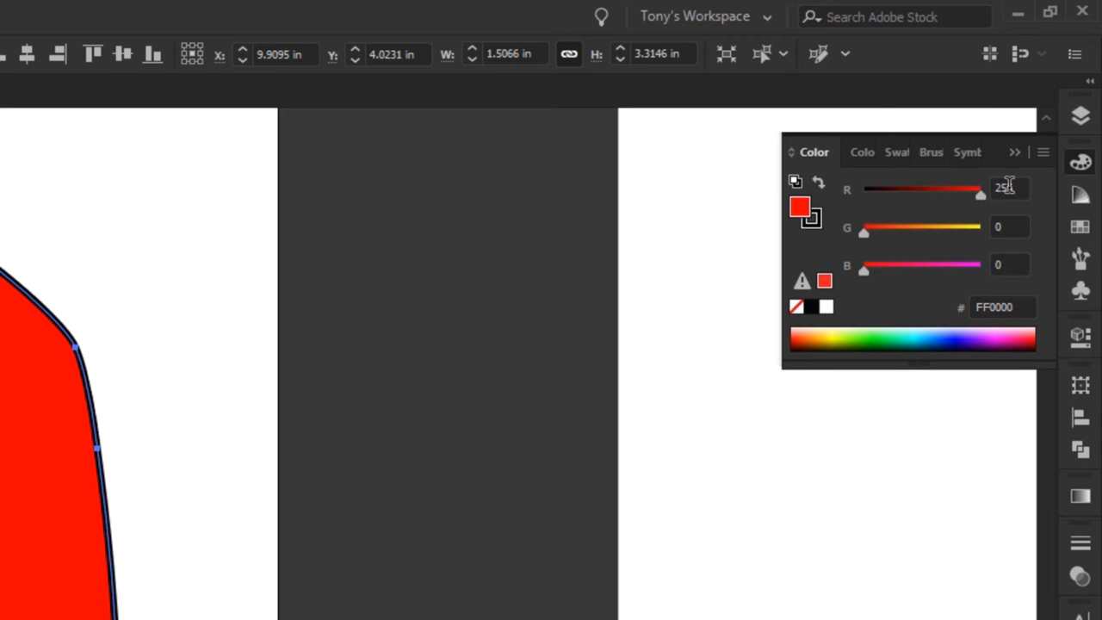
# Change the color sliders' model to CMYK and after that to HSB for the handset's fill.
pyautogui.click(1043, 153)
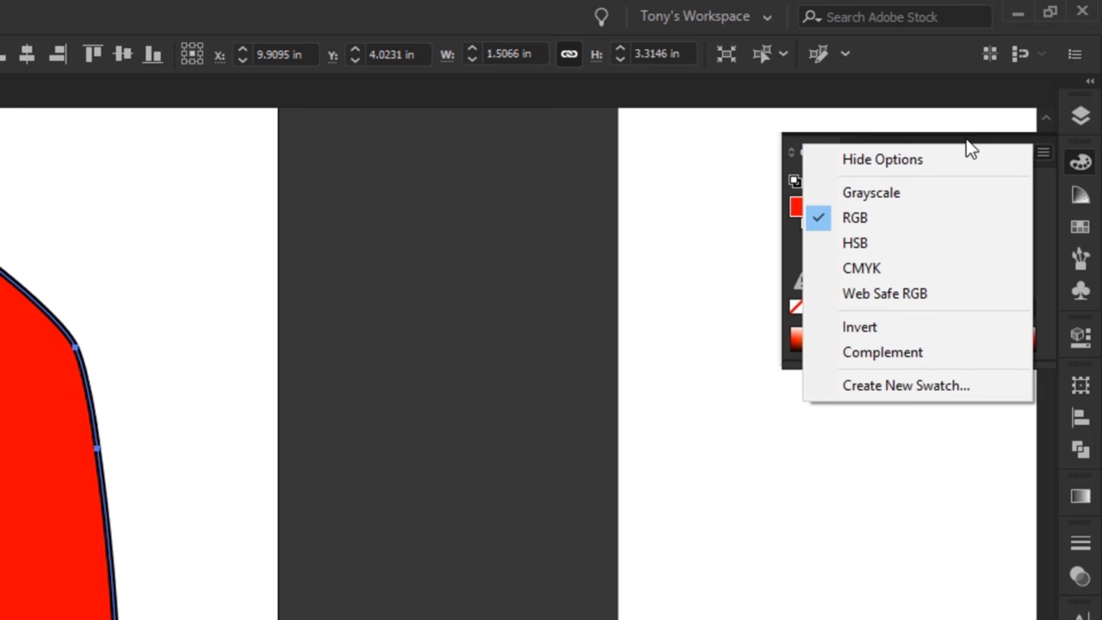
pyautogui.click(894, 270)
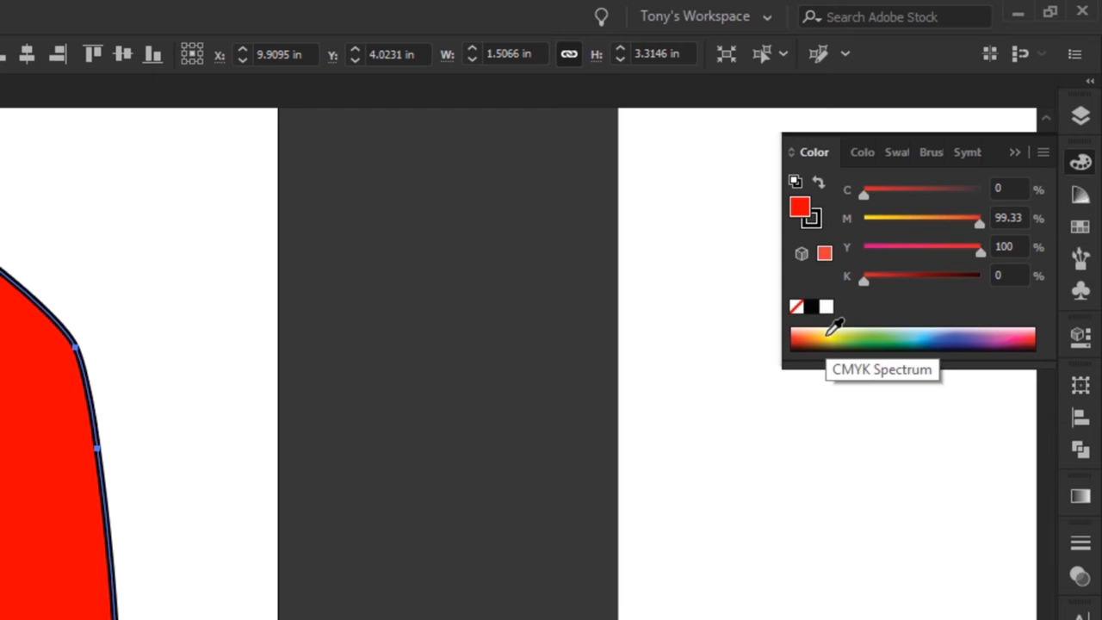
pyautogui.click(1039, 153)
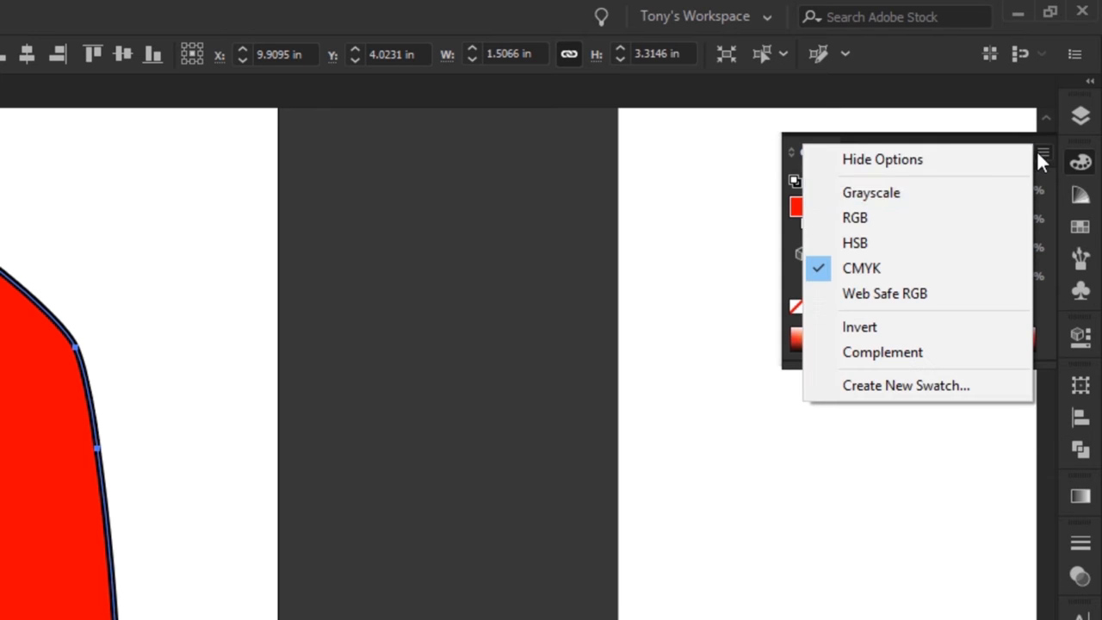
pyautogui.click(873, 244)
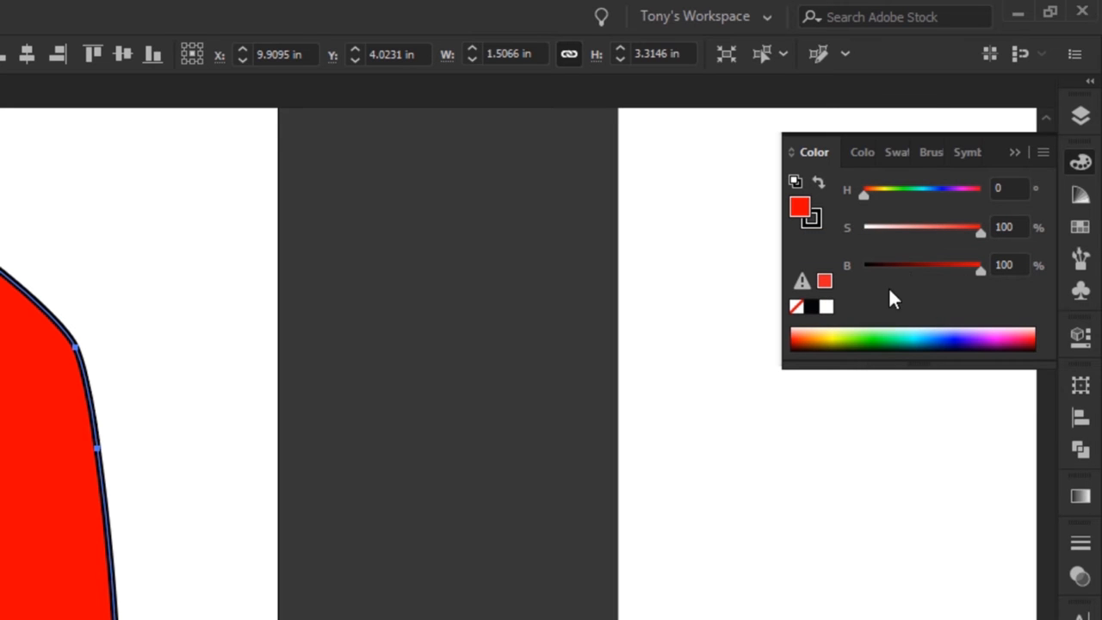
# Switch the color sliders to Grayscale and set the handset's fill to 100% K.
pyautogui.click(1043, 153)
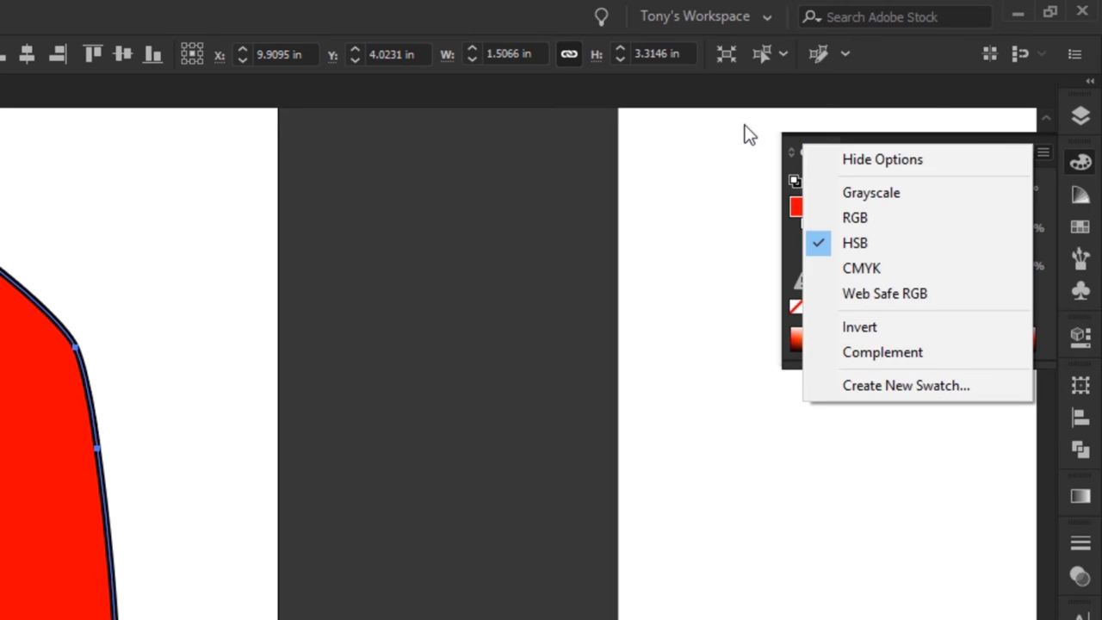
pyautogui.click(890, 192)
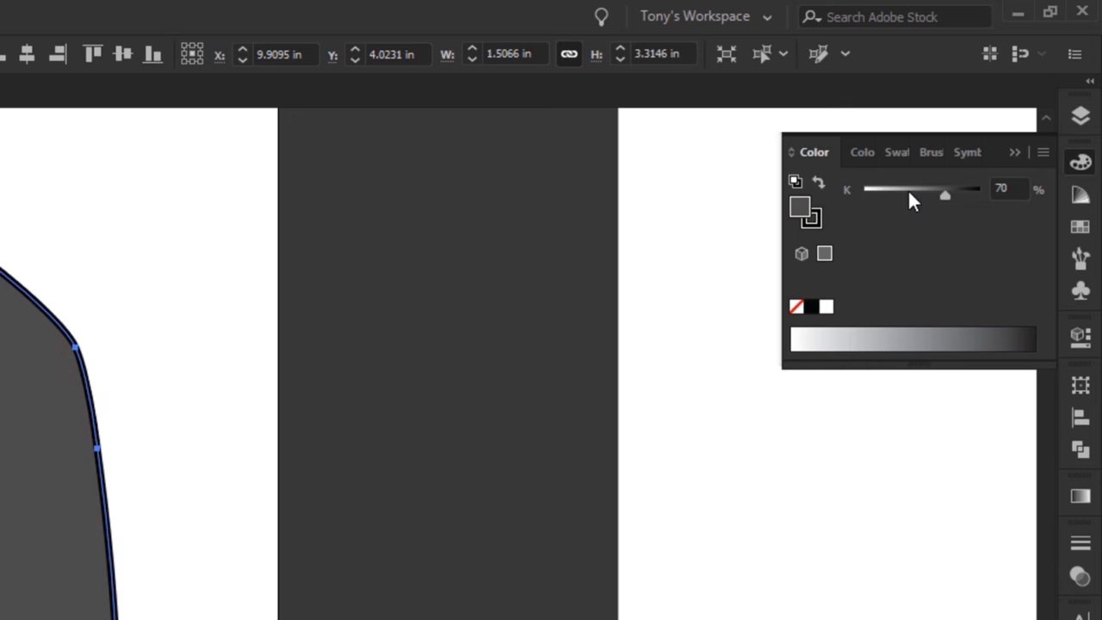
pyautogui.moveTo(941, 188); pyautogui.dragTo(1002, 207)
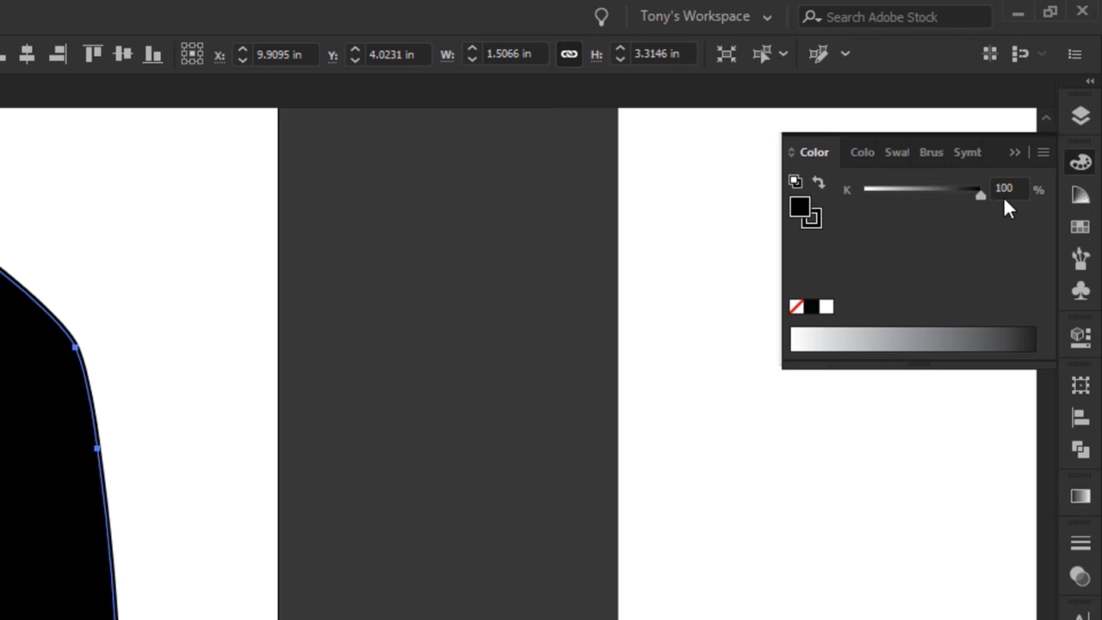
# Switch the color sliders to RGB and set the fill's red value to 255 with green and blue at 0.
pyautogui.click(1042, 152)
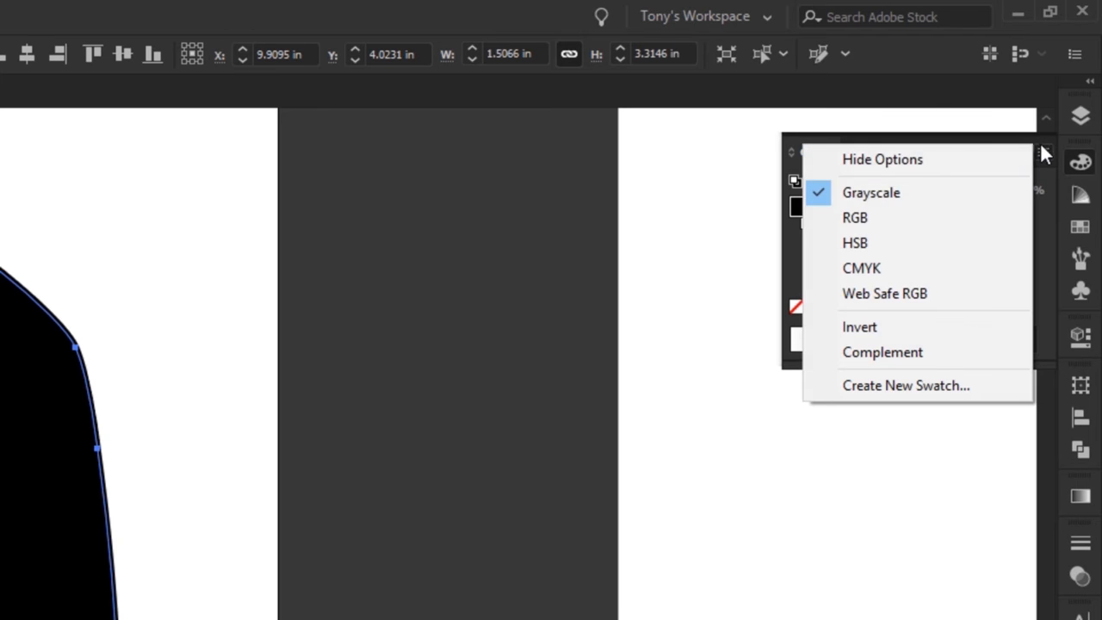
pyautogui.click(887, 216)
pyautogui.moveTo(863, 193); pyautogui.dragTo(1034, 200)
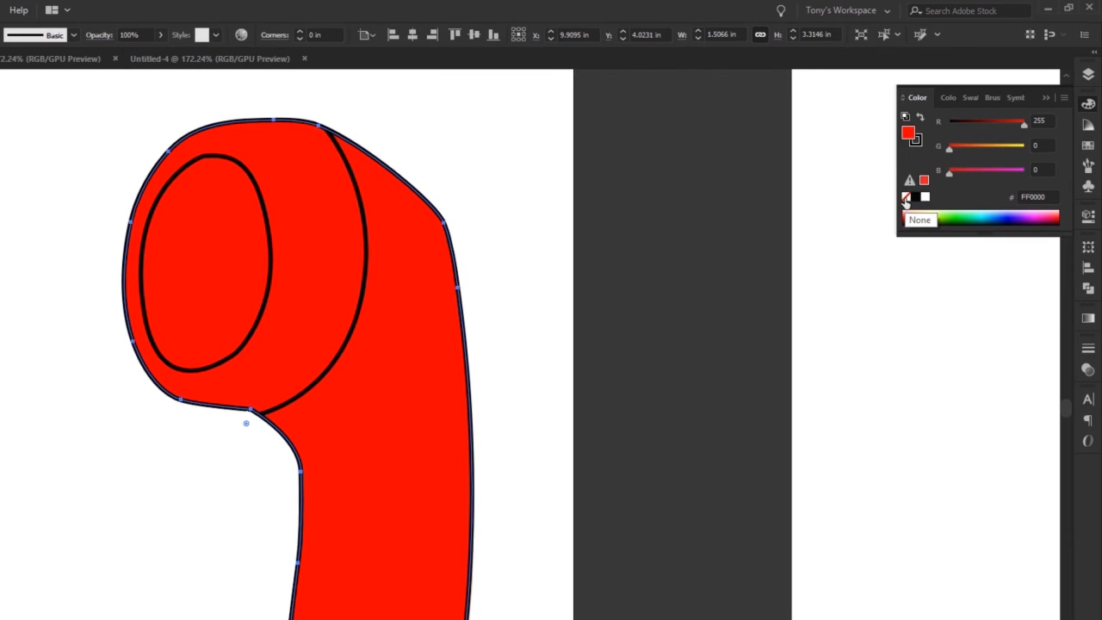
# Set both the fill and the stroke of the handset's outer outline to None, and deselect it.
pyautogui.click(906, 198)
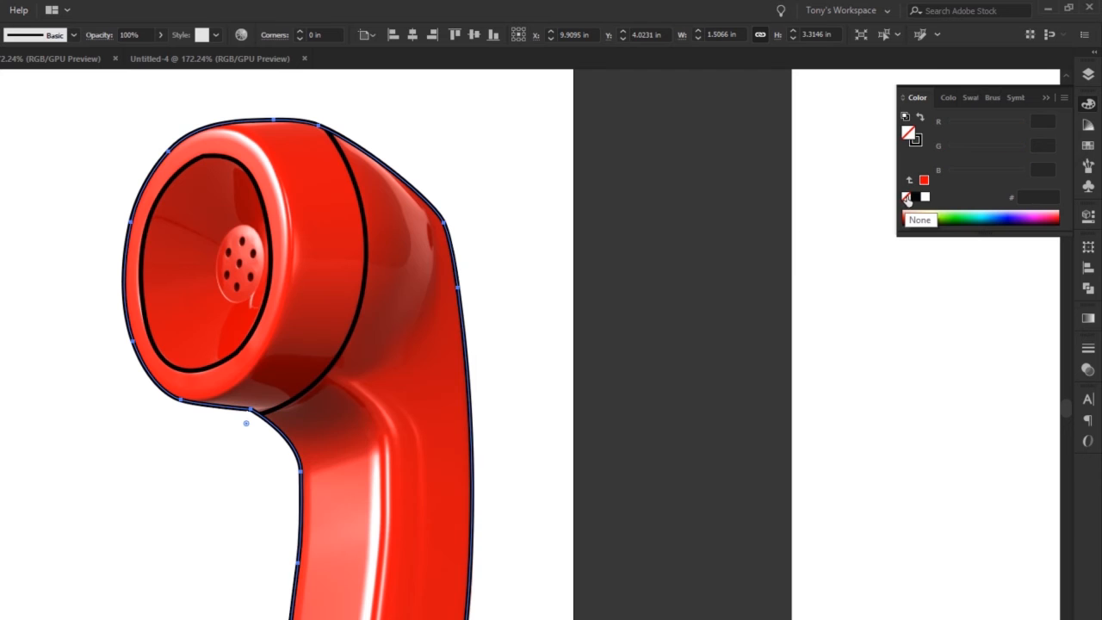
pyautogui.click(541, 214)
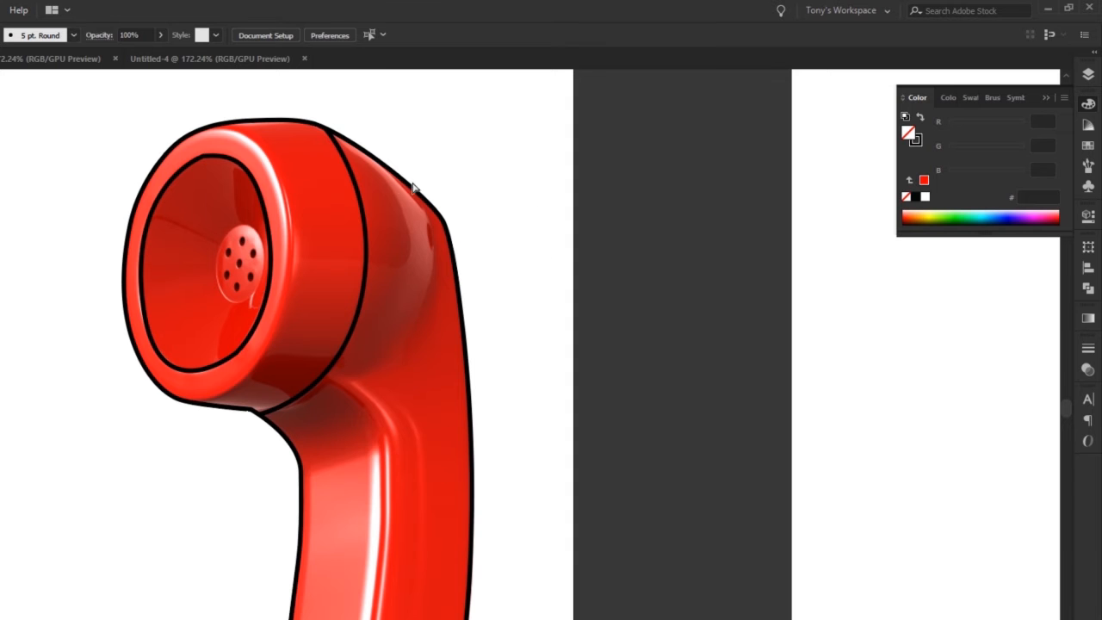
pyautogui.click(402, 178)
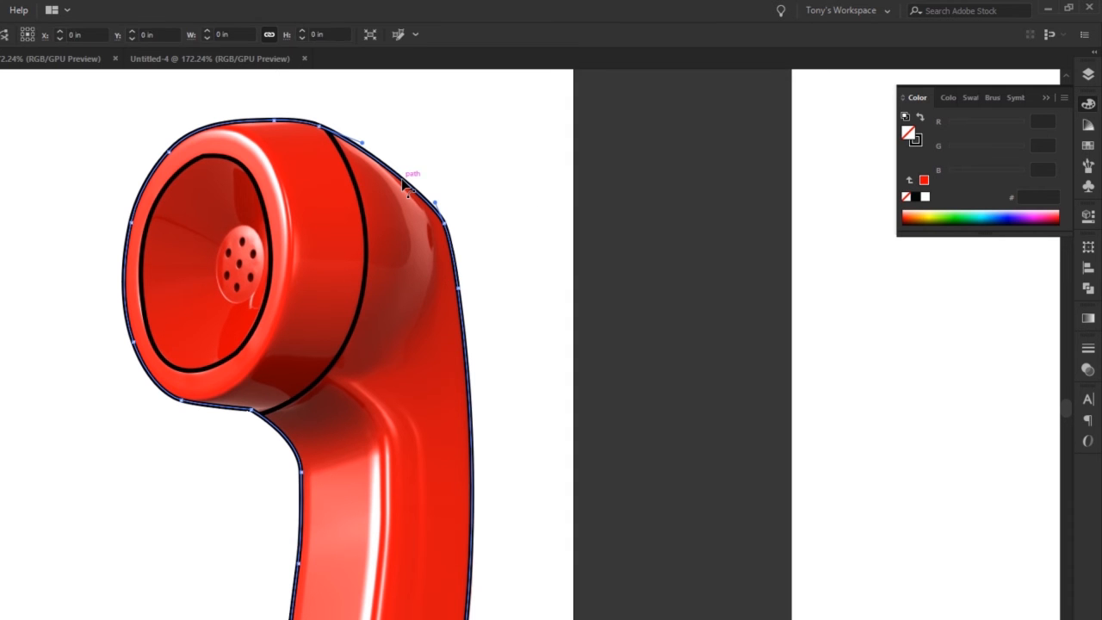
pyautogui.click(919, 141)
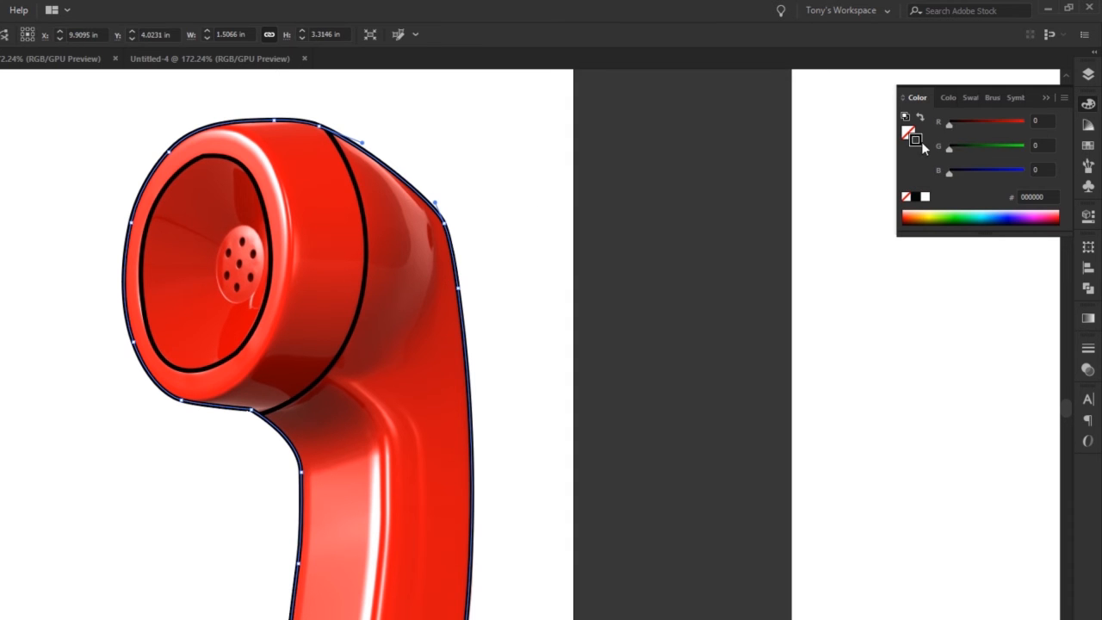
pyautogui.click(906, 197)
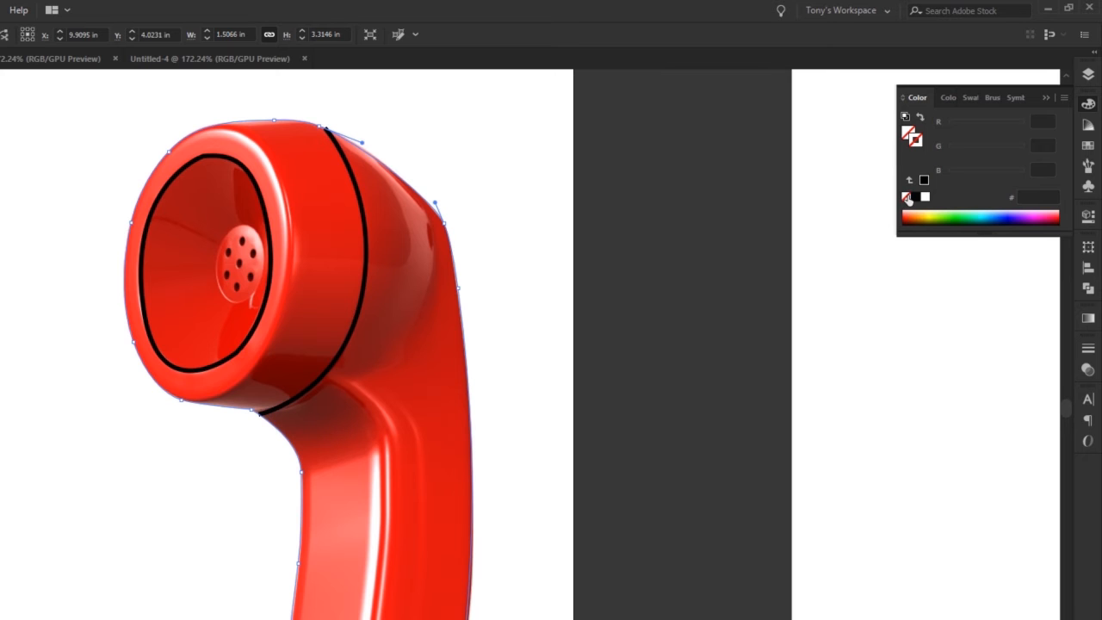
pyautogui.click(532, 207)
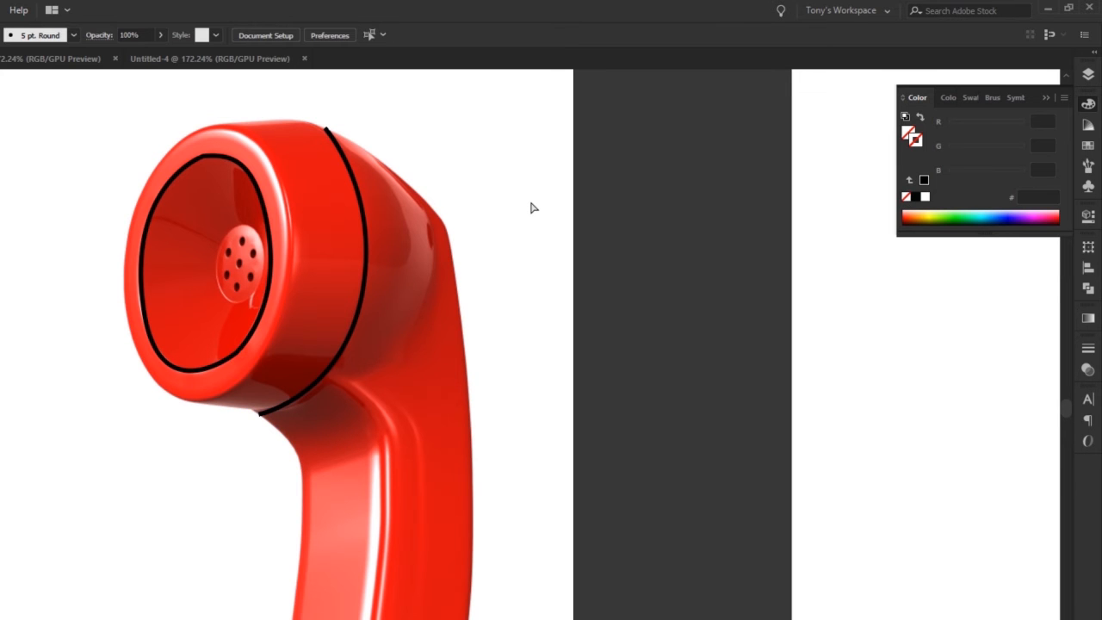
# Select the handset's outer shape, give it a red fill (255, 0, 0) and a black stroke, and deselect it.
pyautogui.click(423, 202)
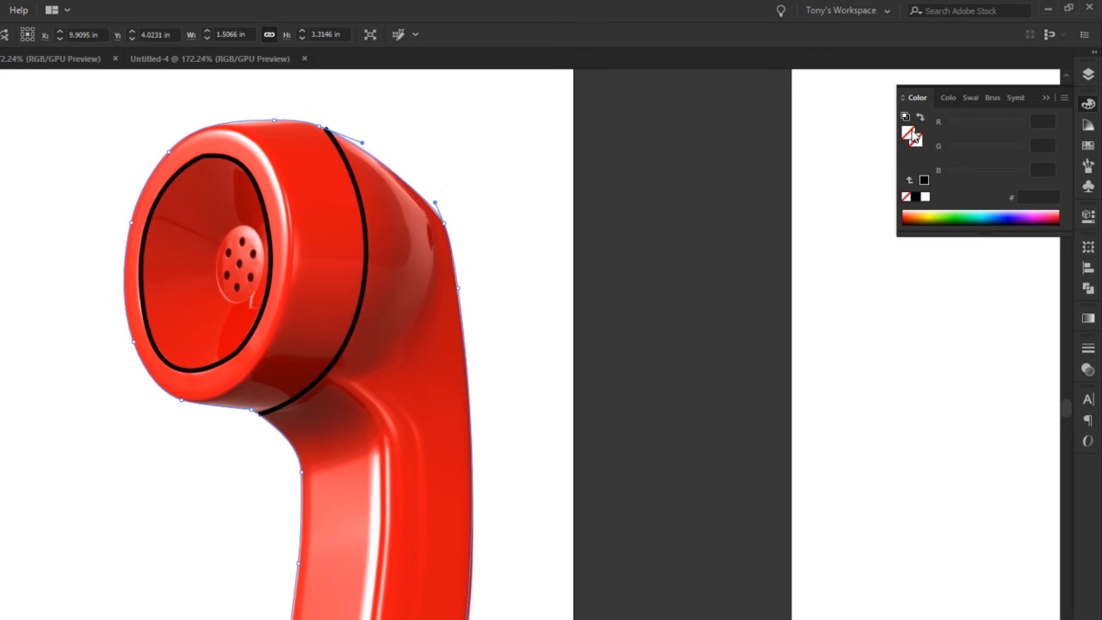
pyautogui.click(1027, 123)
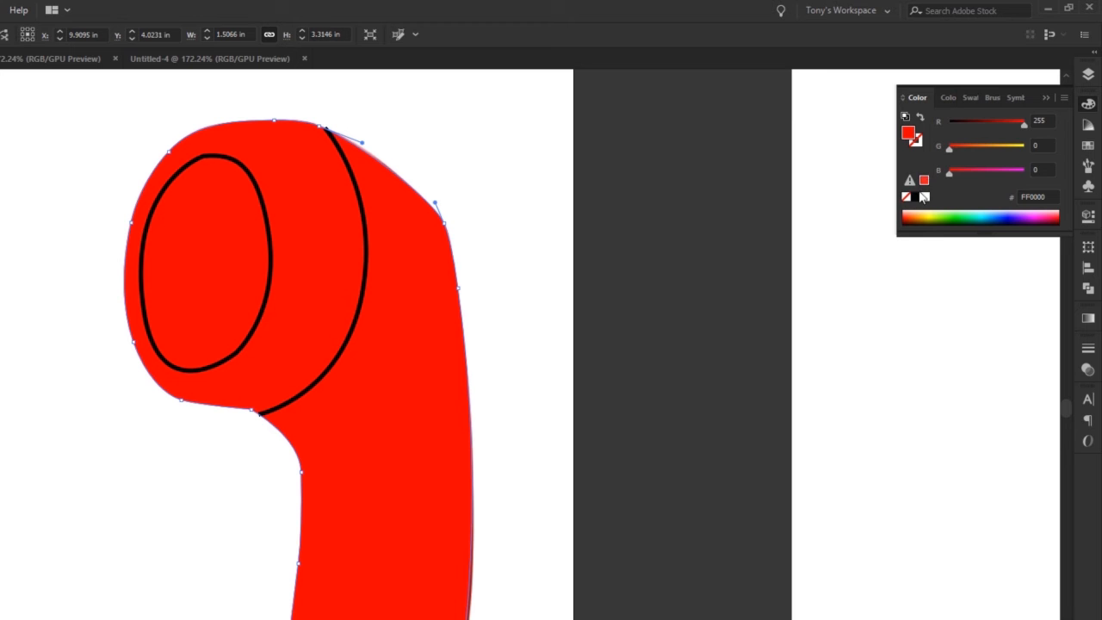
pyautogui.click(922, 145)
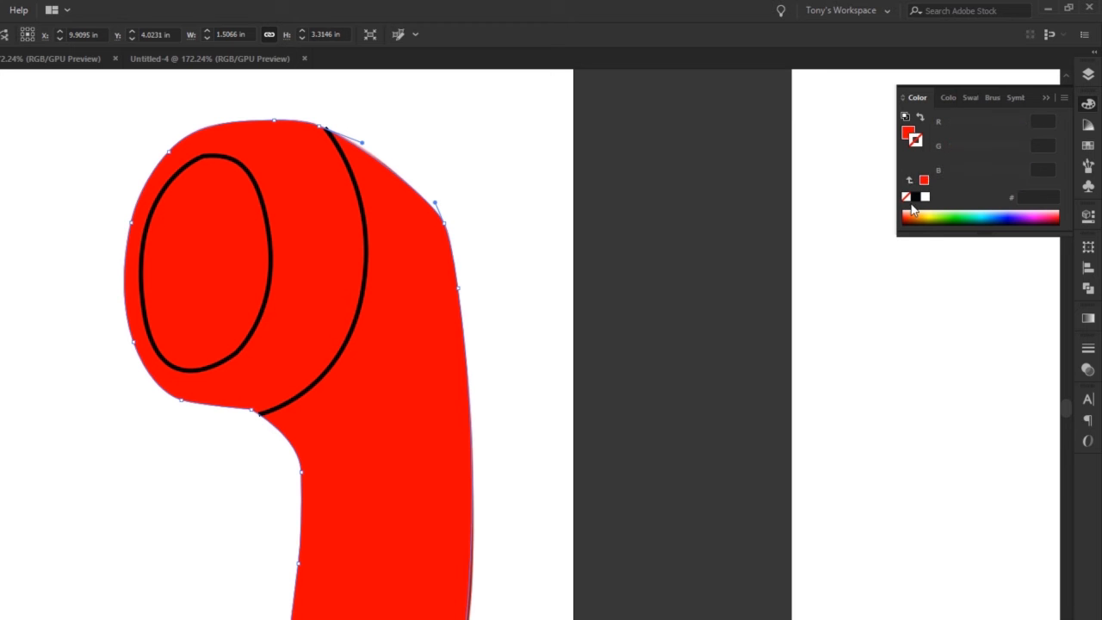
pyautogui.click(914, 196)
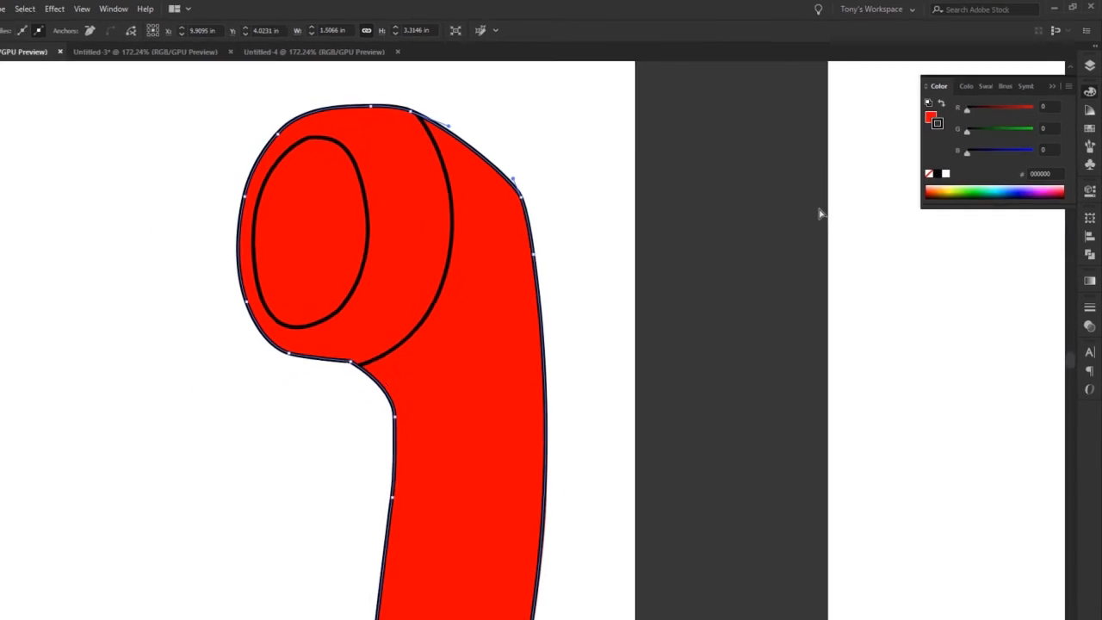
pyautogui.click(606, 185)
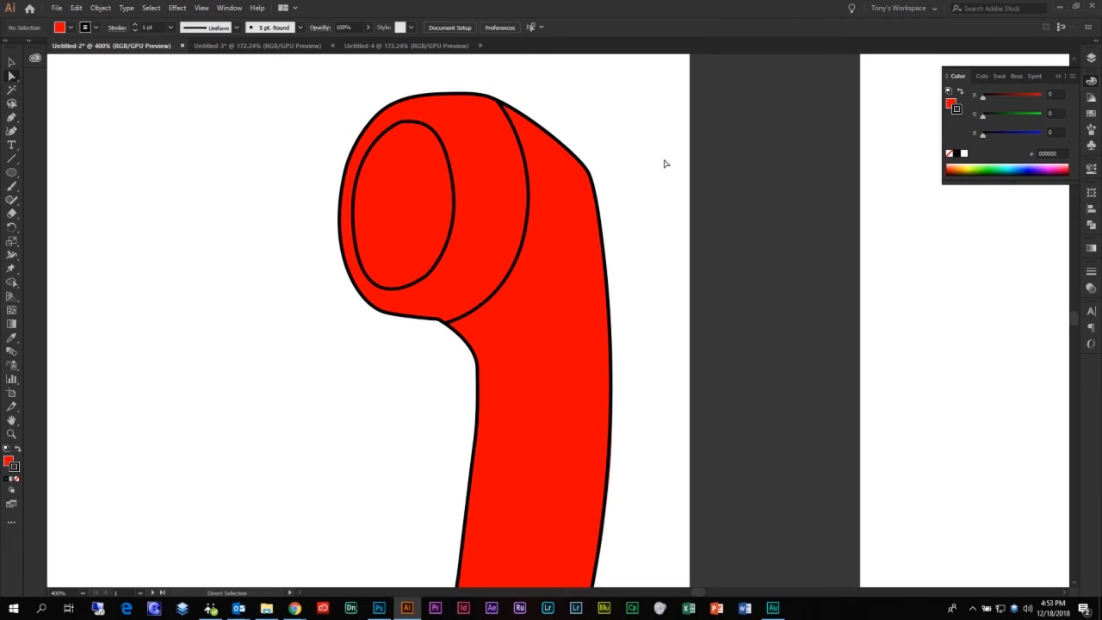
pyautogui.scroll(-1, 665, 163)
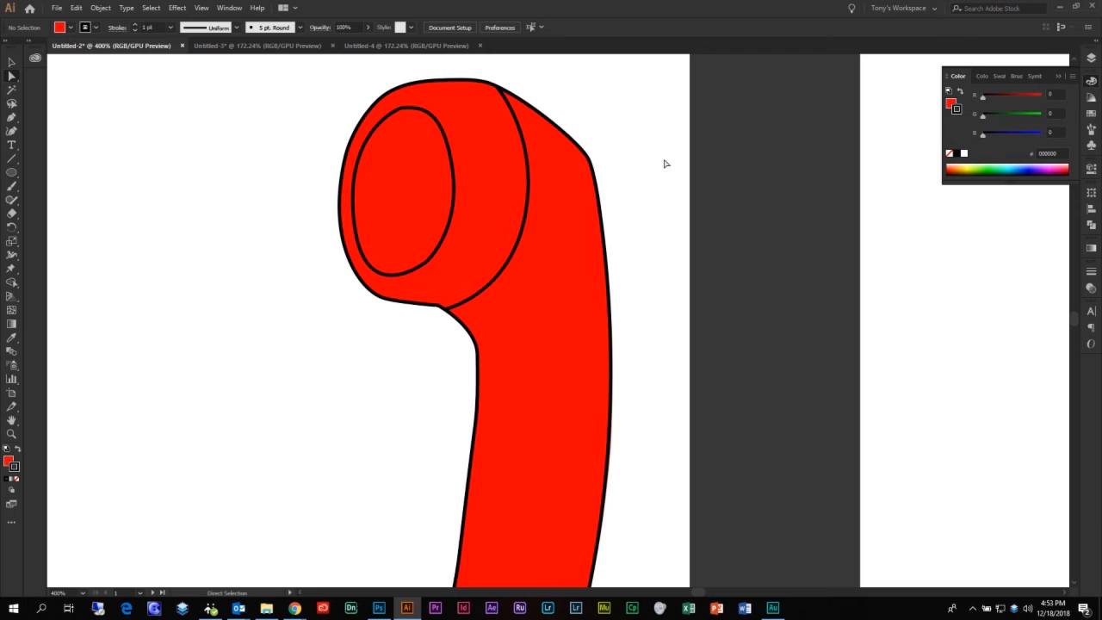
# Select the handset's outer shape, try heavier stroke weights on its outline, and bring the weight back to 1 pt.
pyautogui.click(566, 229)
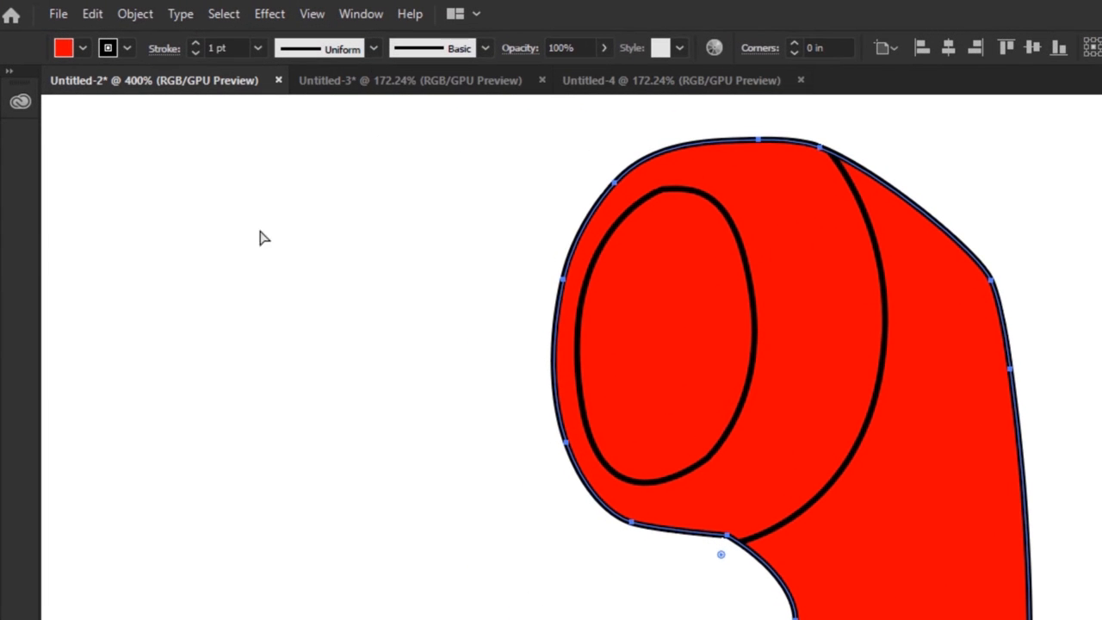
pyautogui.click(352, 383)
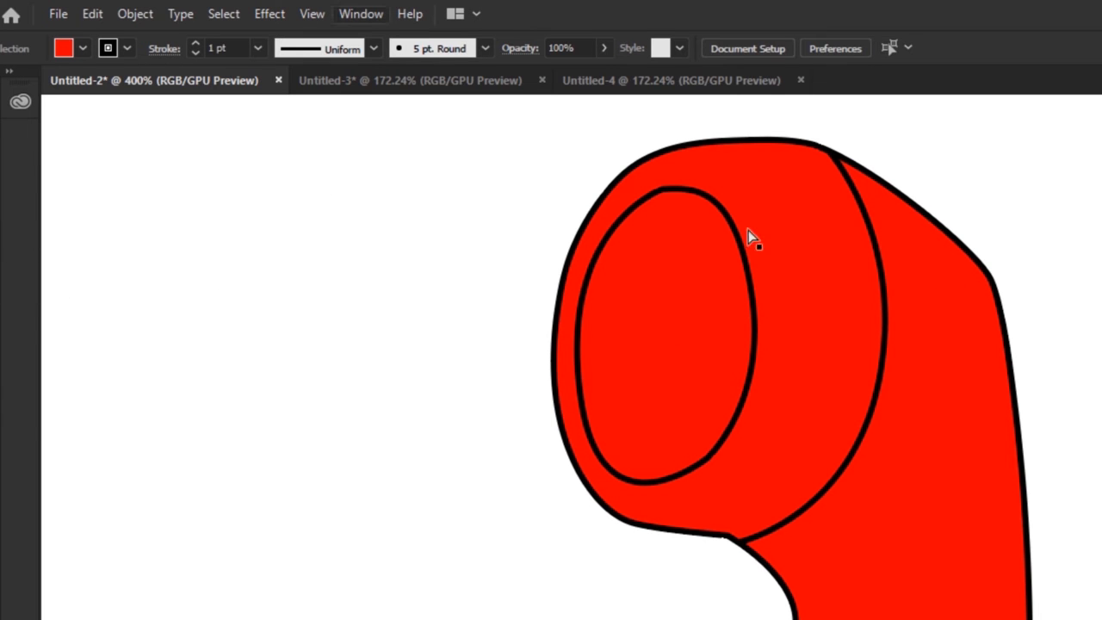
pyautogui.click(914, 308)
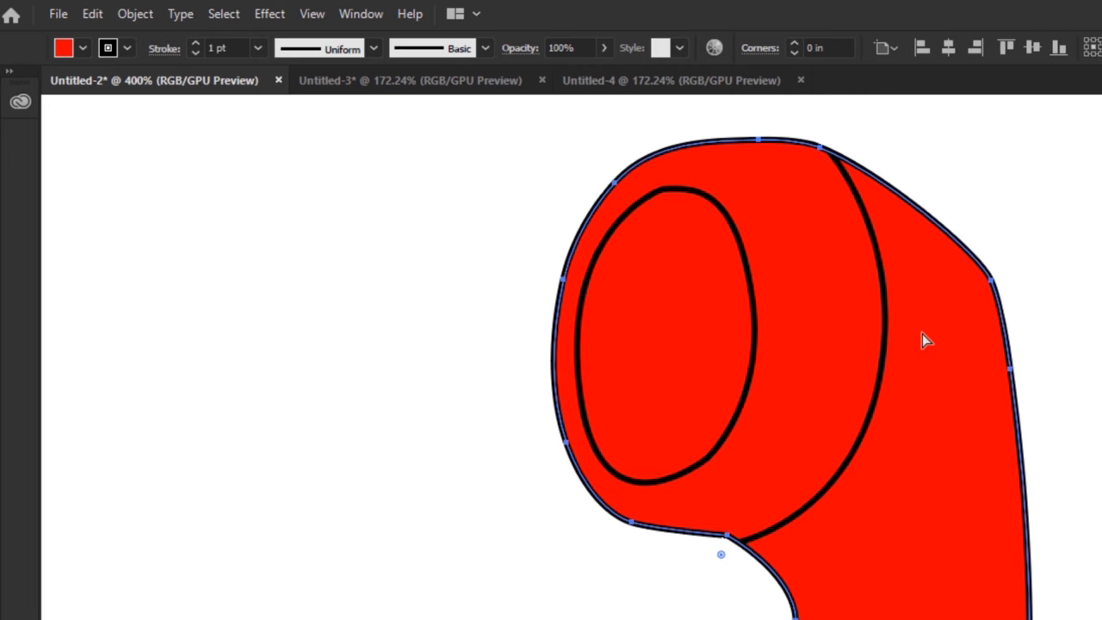
pyautogui.click(196, 43)
pyautogui.click(196, 41)
pyautogui.click(196, 39)
pyautogui.click(196, 44)
pyautogui.click(195, 53)
pyautogui.click(195, 53)
pyautogui.click(195, 53)
pyautogui.click(196, 53)
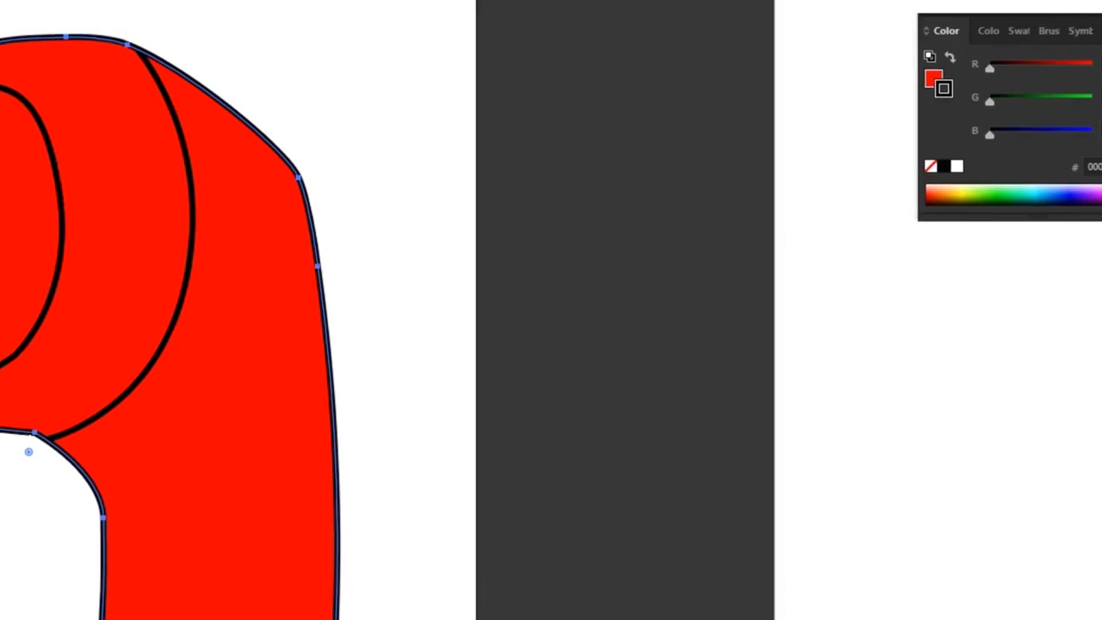
# Open the Stroke settings as a separate floating panel beside the handset, and hide and re-show its extra options.
pyautogui.hotkey('ctrl', 'F10')
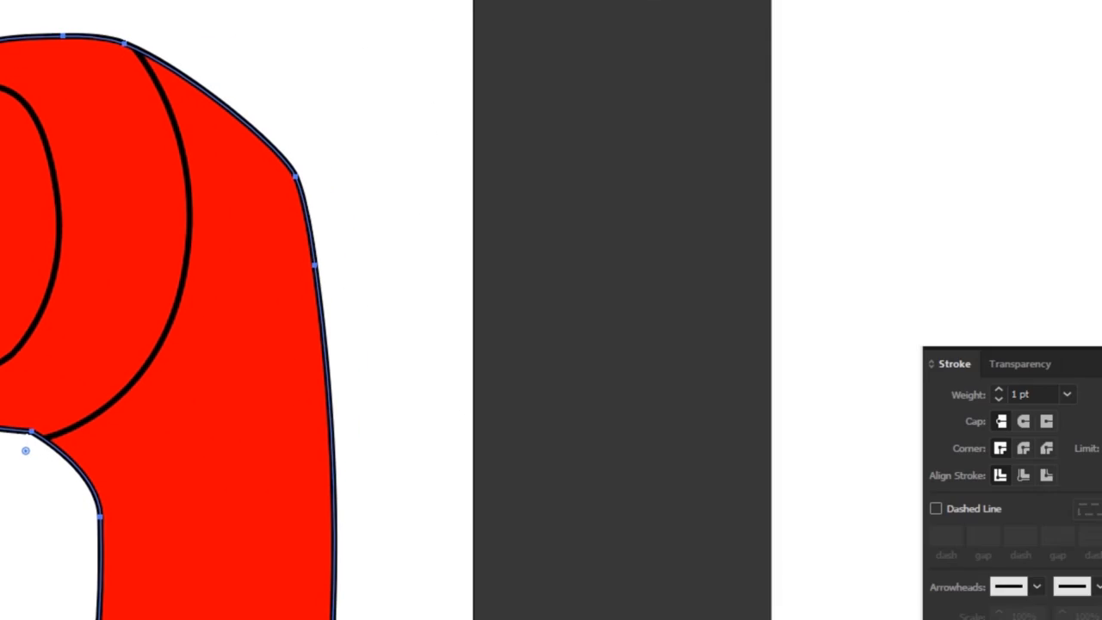
pyautogui.moveTo(950, 372)
pyautogui.mouseDown()
pyautogui.moveTo(569, 122)
pyautogui.moveTo(476, 99)
pyautogui.mouseUp()
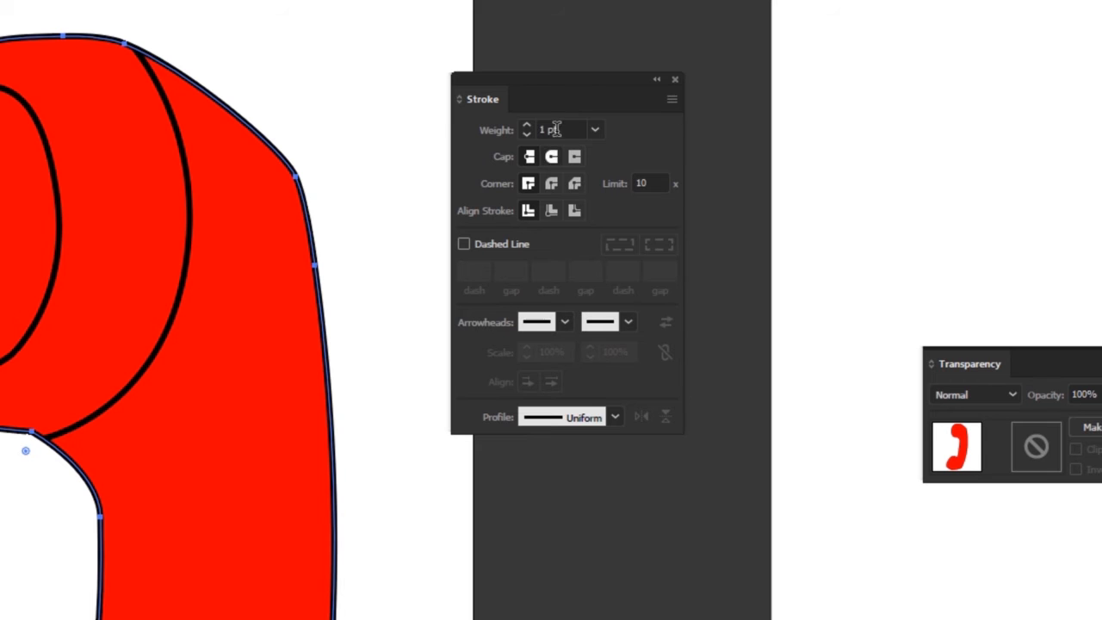
pyautogui.click(671, 100)
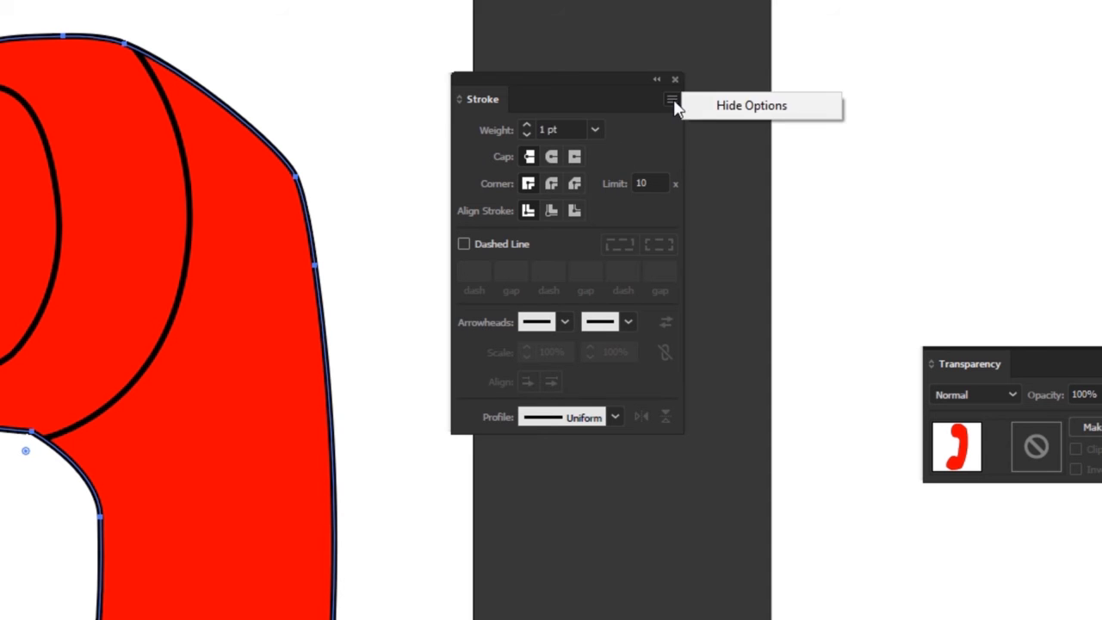
pyautogui.click(722, 106)
pyautogui.click(672, 99)
pyautogui.press('Escape')
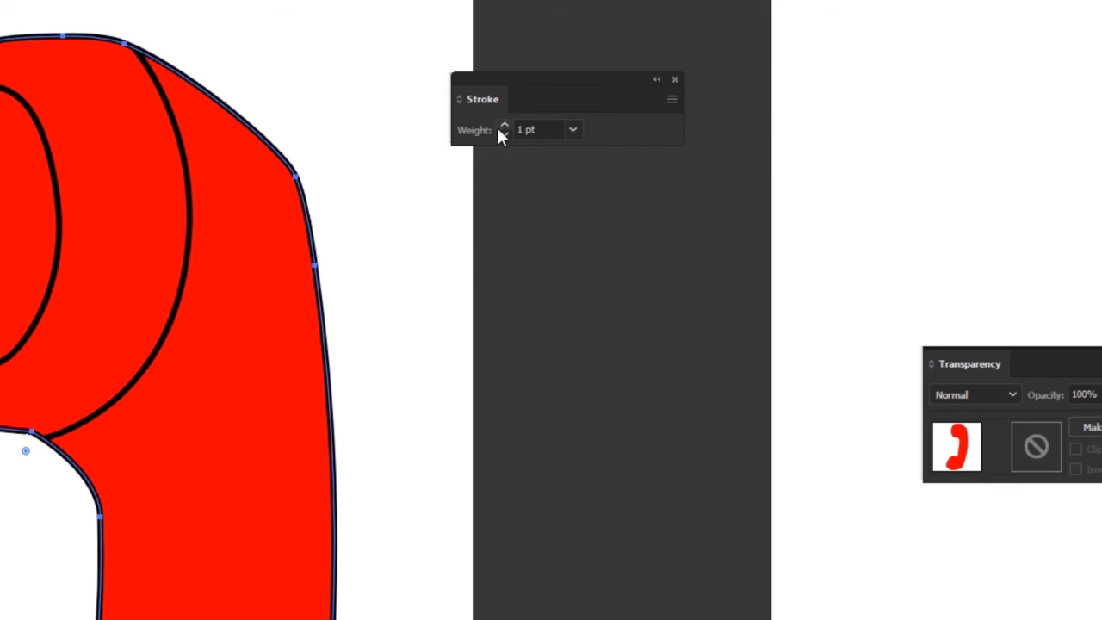
pyautogui.click(671, 100)
pyautogui.click(695, 107)
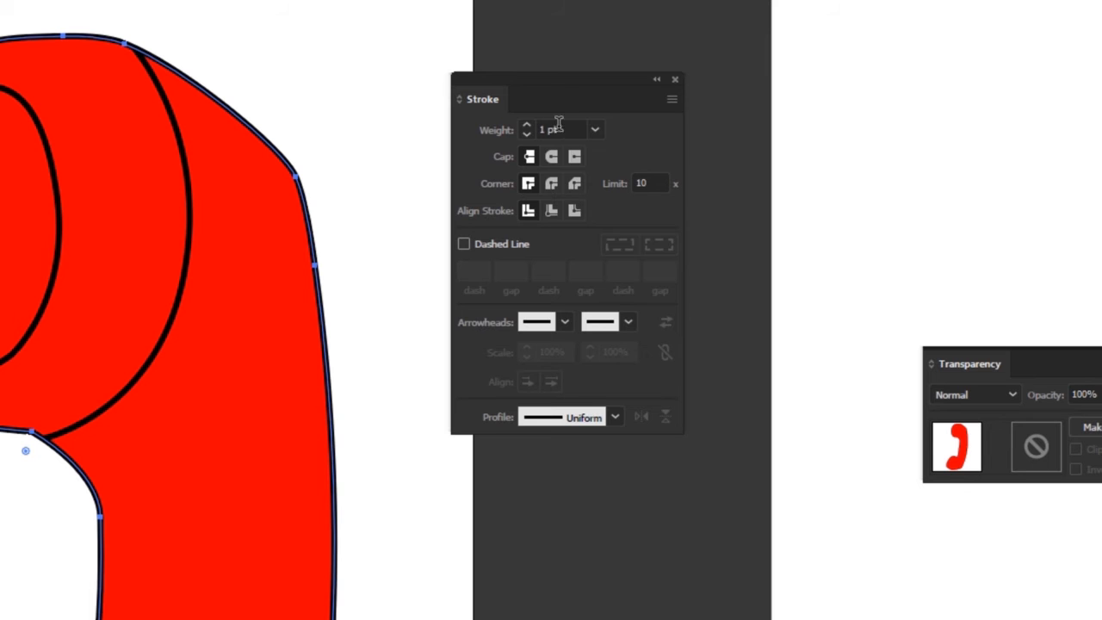
# Try aligning the outline's stroke to the inside and the outside of the path, and set it back to center.
pyautogui.click(529, 212)
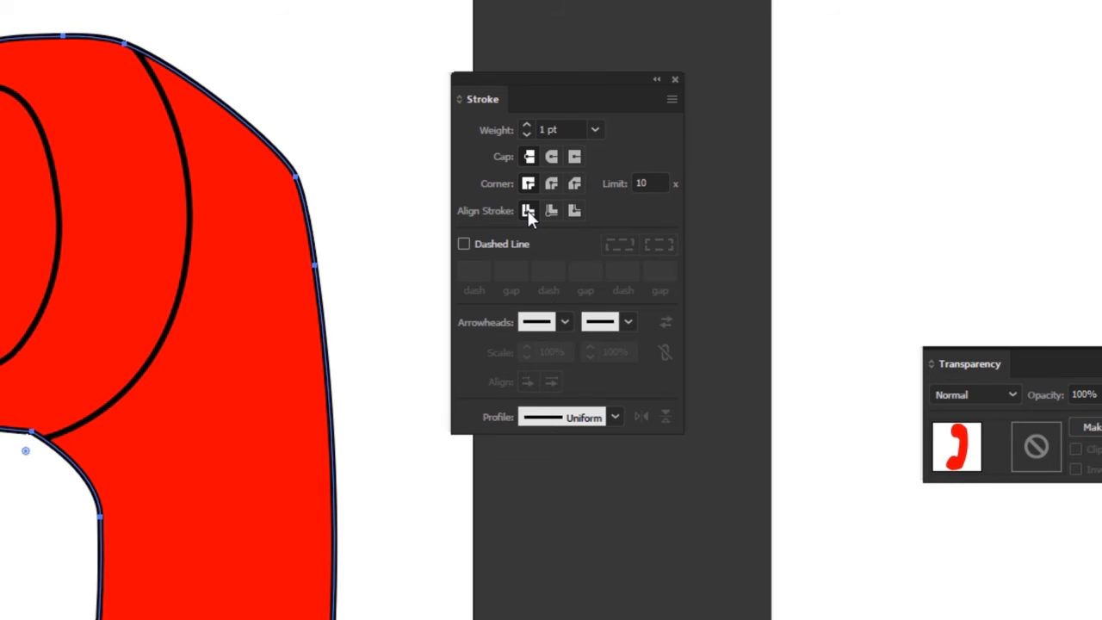
pyautogui.click(552, 209)
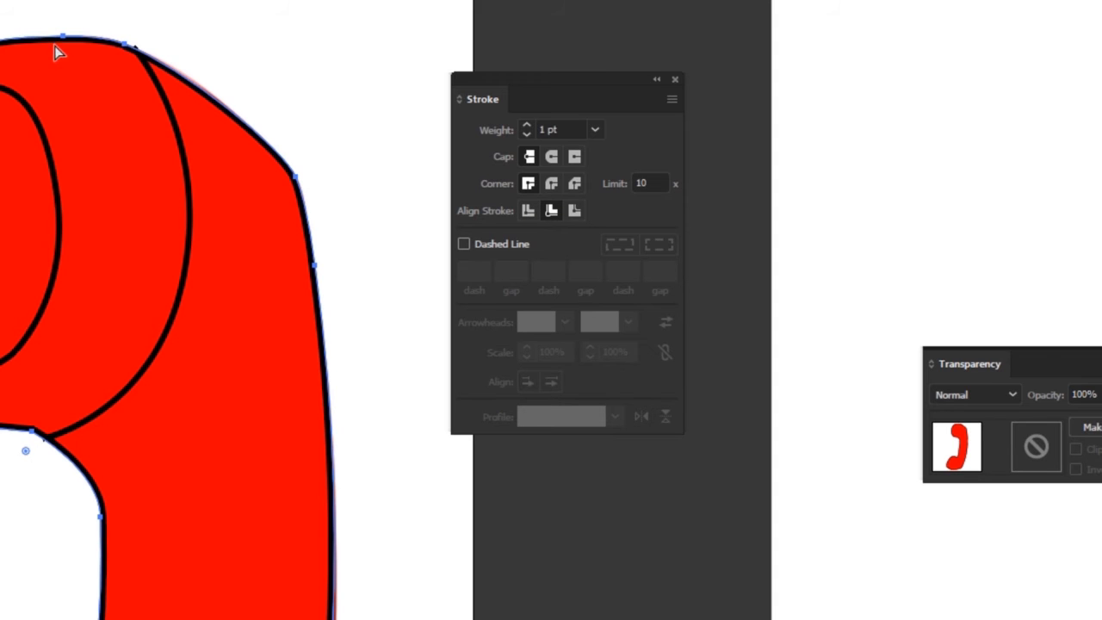
pyautogui.click(571, 213)
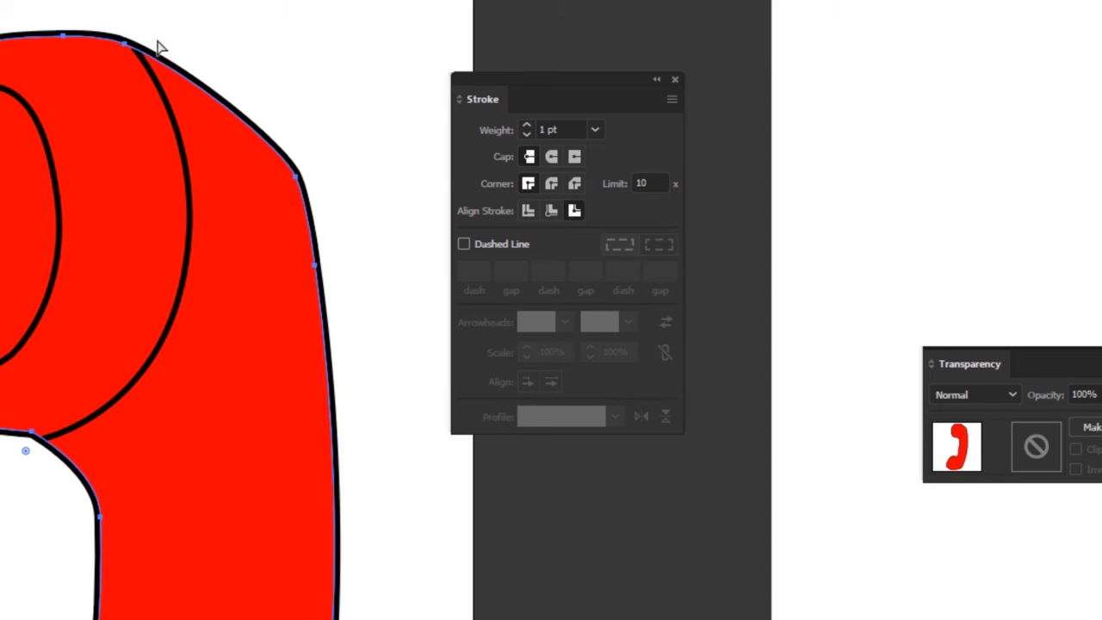
pyautogui.click(534, 211)
# Try a dashed outline with a 1 pt dash, 2 pt gap and 3 pt dash, and switch the dashes off.
pyautogui.click(464, 245)
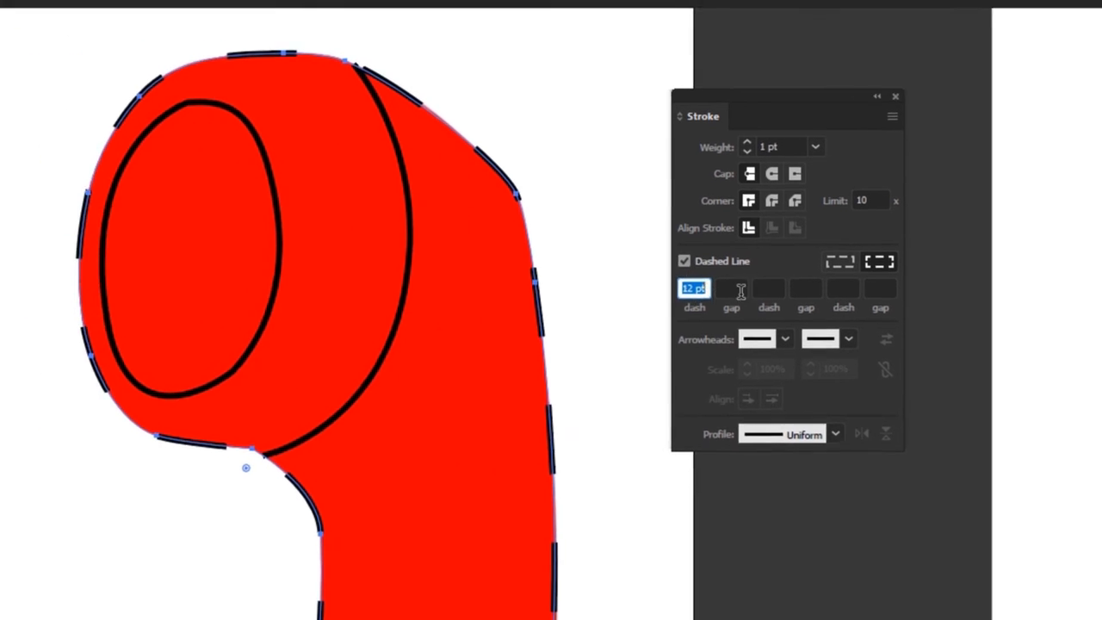
pyautogui.write('1')
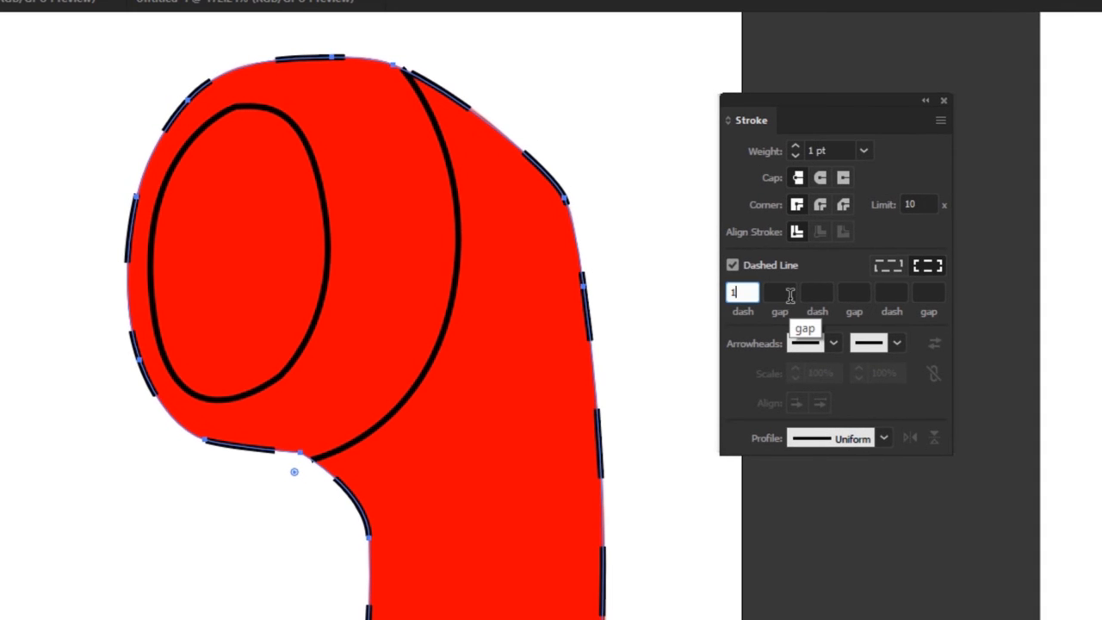
pyautogui.click(789, 295)
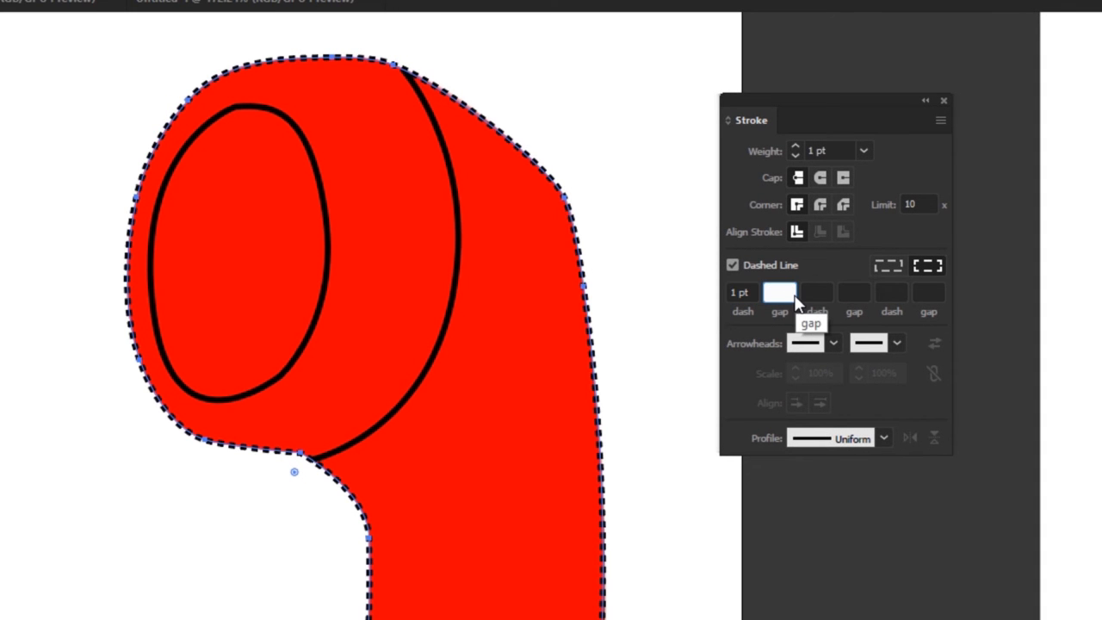
pyautogui.write('2')
pyautogui.click(817, 291)
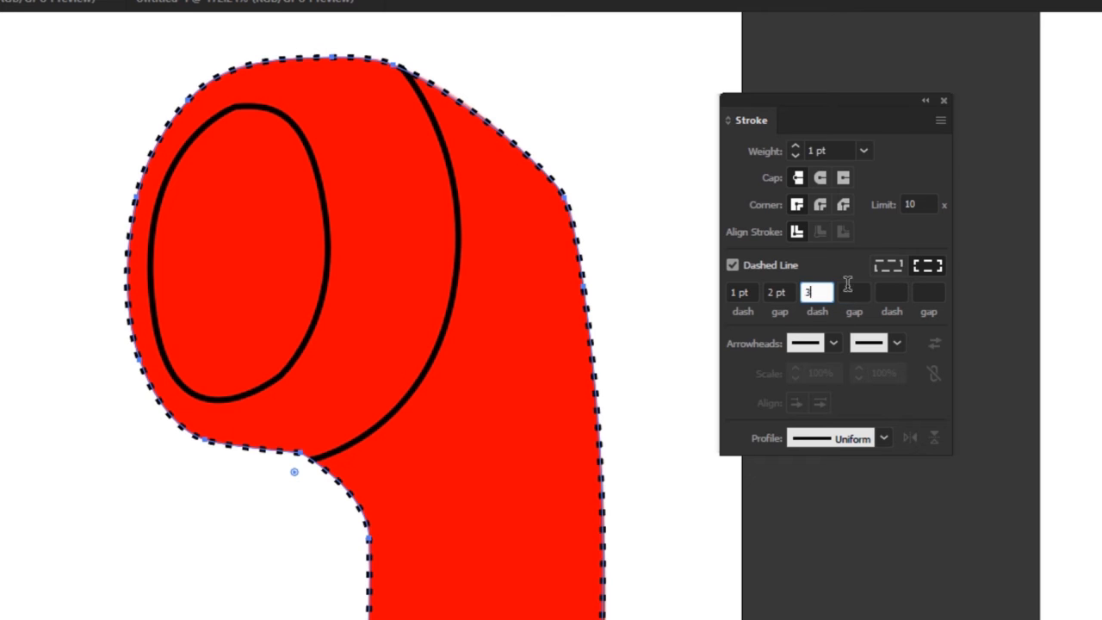
pyautogui.click(850, 291)
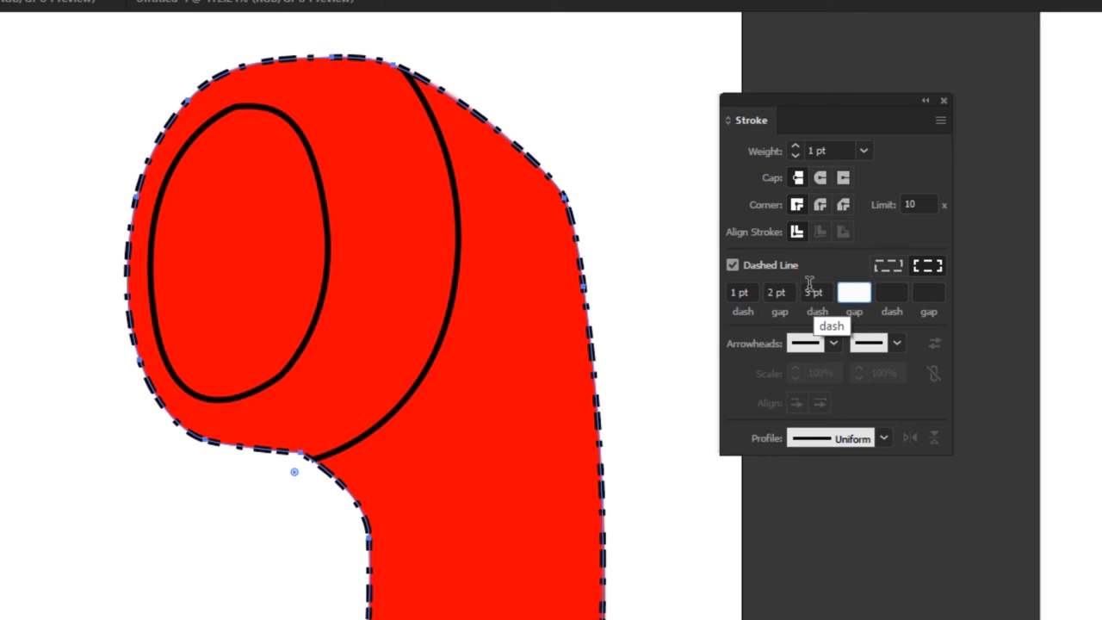
pyautogui.click(756, 266)
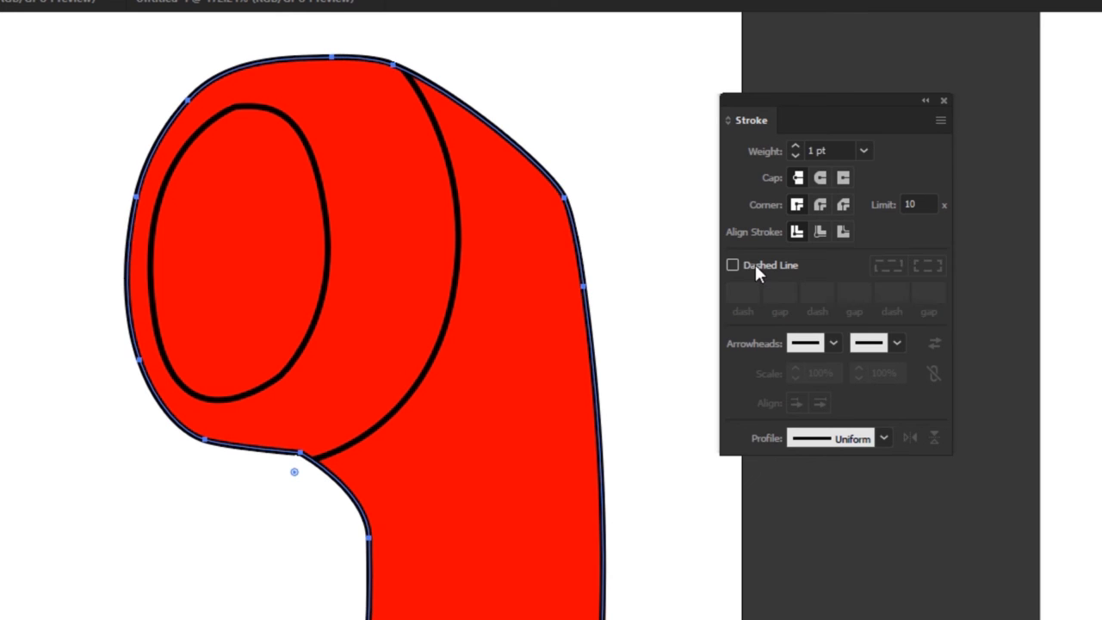
# Look at the arrowhead styles, try the width profile tapered at both ends on the outline, and restore the Uniform profile.
pyautogui.click(834, 343)
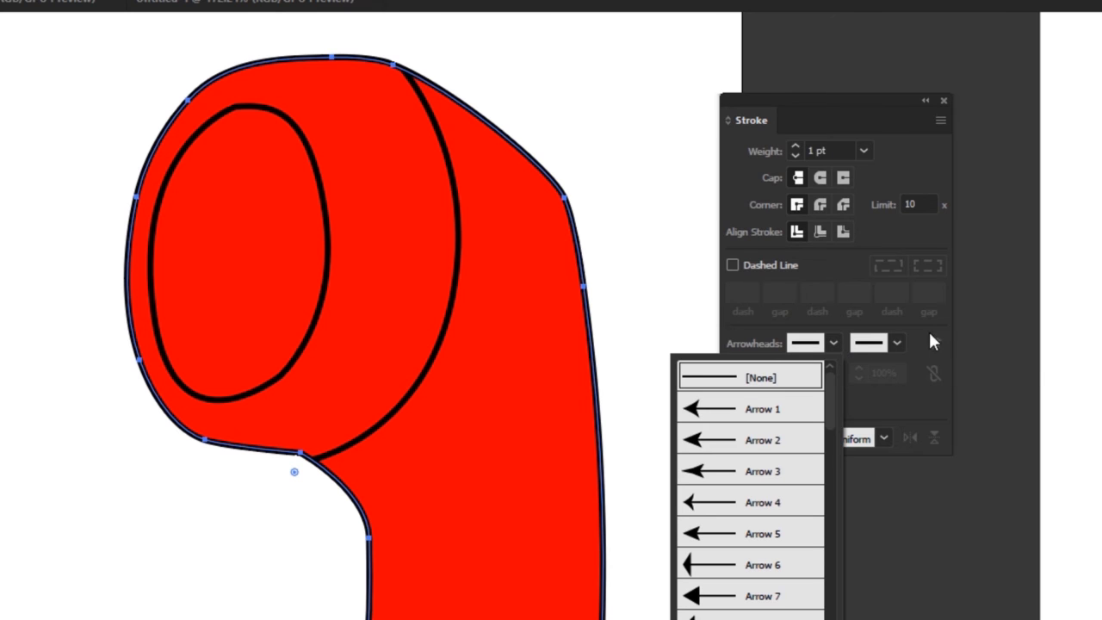
pyautogui.click(920, 414)
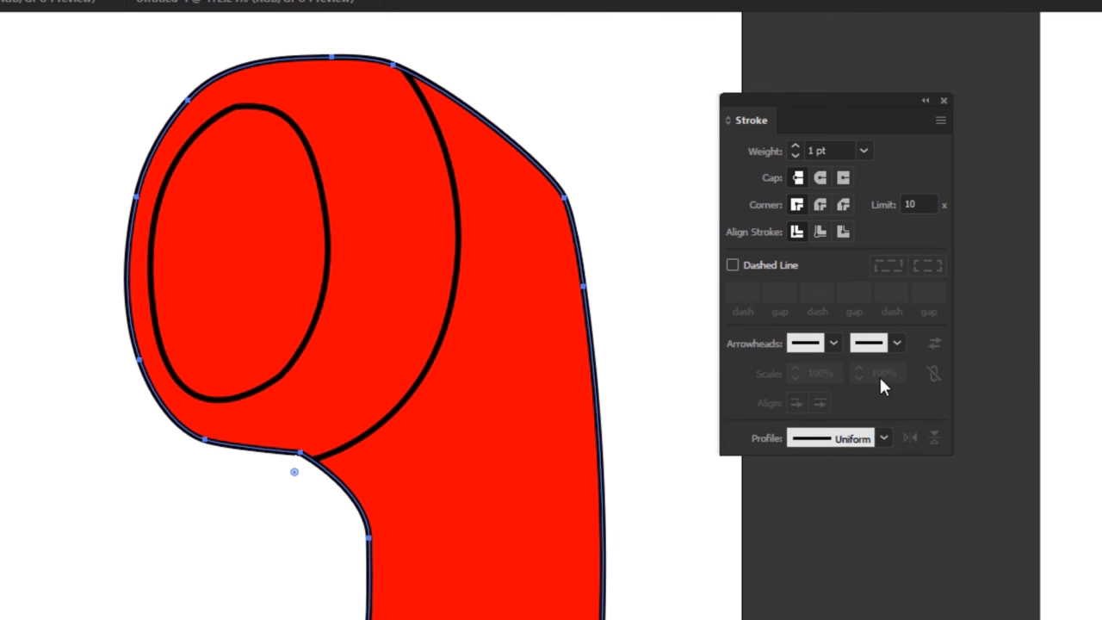
pyautogui.click(884, 438)
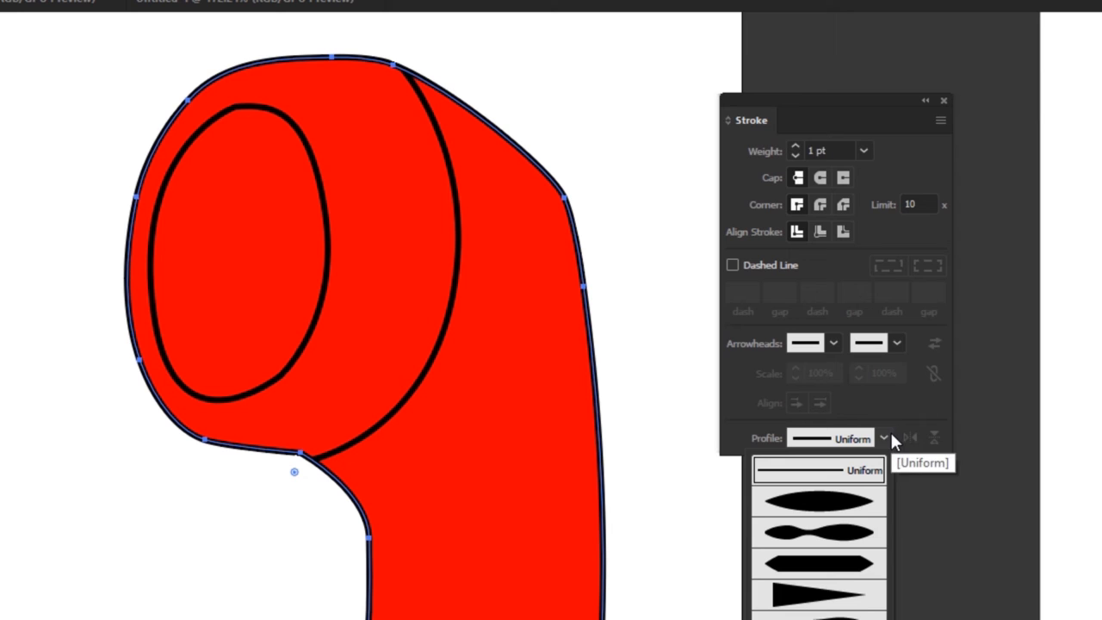
pyautogui.click(850, 511)
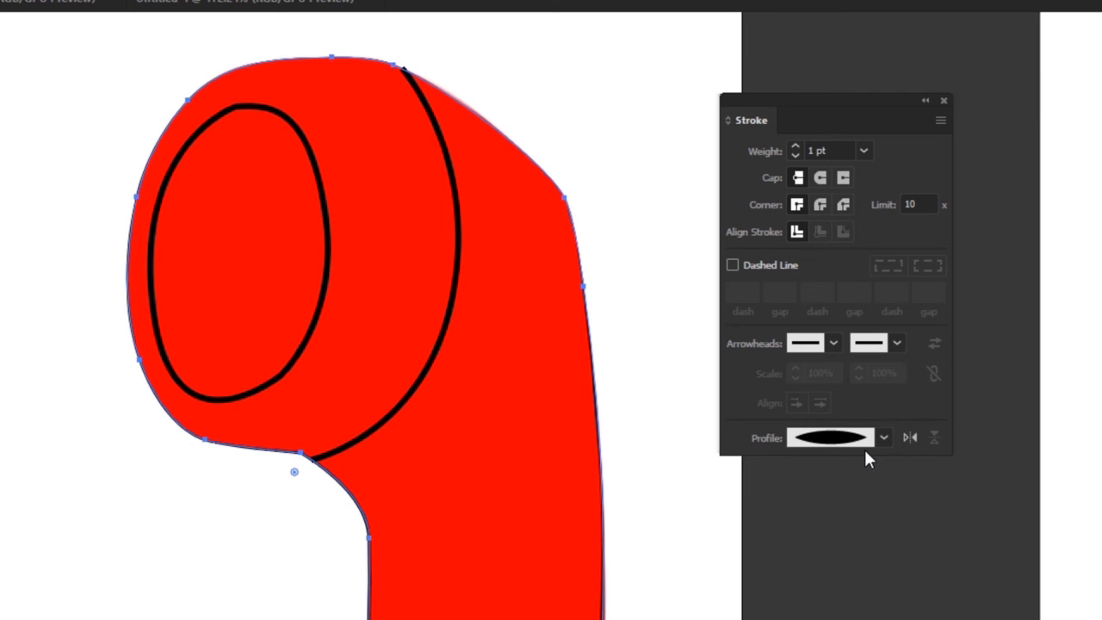
pyautogui.scroll(-10, 864, 469)
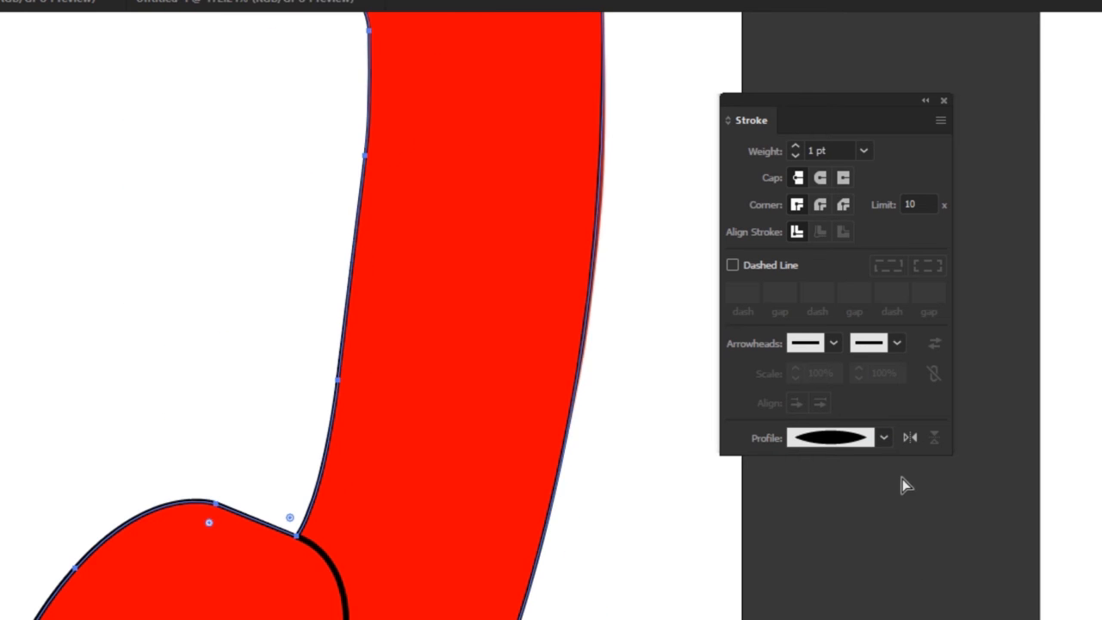
pyautogui.click(883, 440)
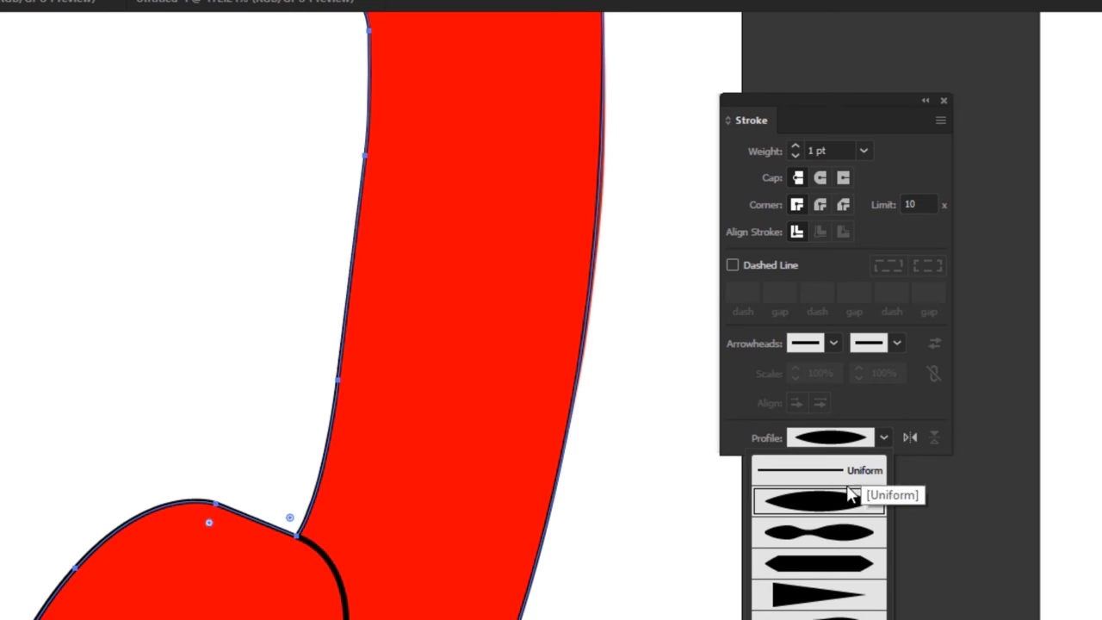
pyautogui.click(797, 472)
pyautogui.scroll(8, 584, 497)
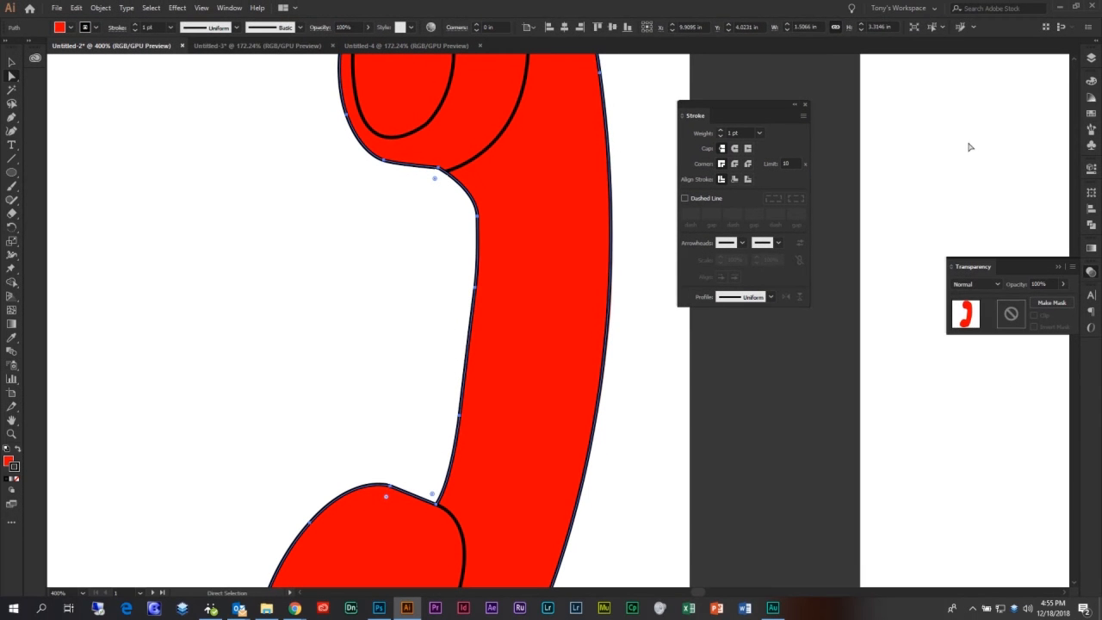
# Reselect the handset's outer shape and apply the rough charcoal-like brush from the Brushes panel to its stroke.
pyautogui.click(661, 255)
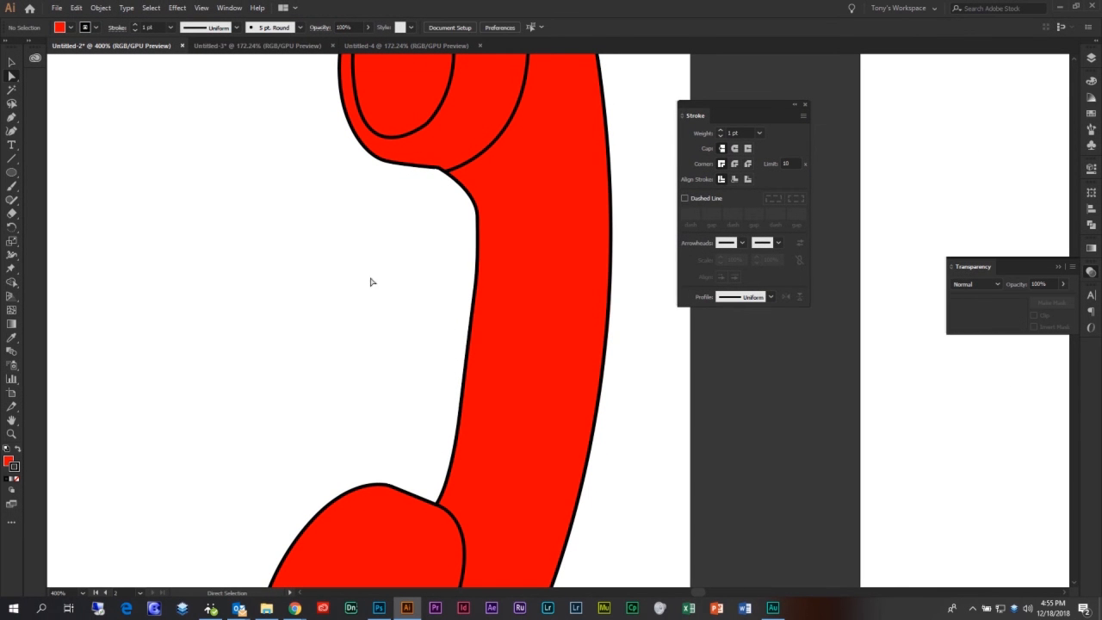
pyautogui.click(534, 252)
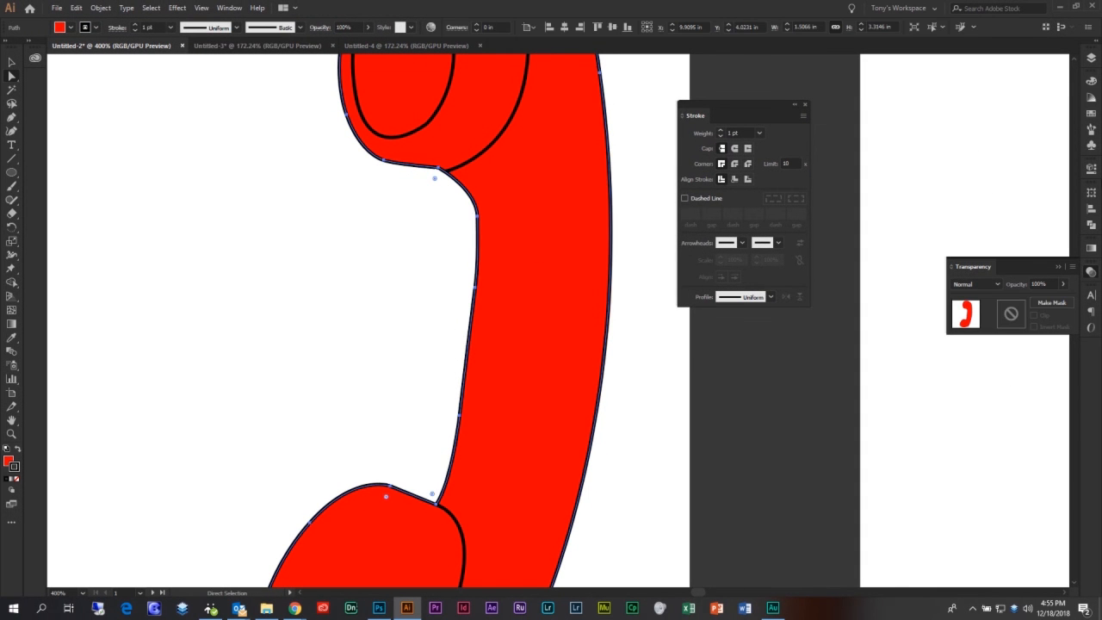
pyautogui.click(1091, 129)
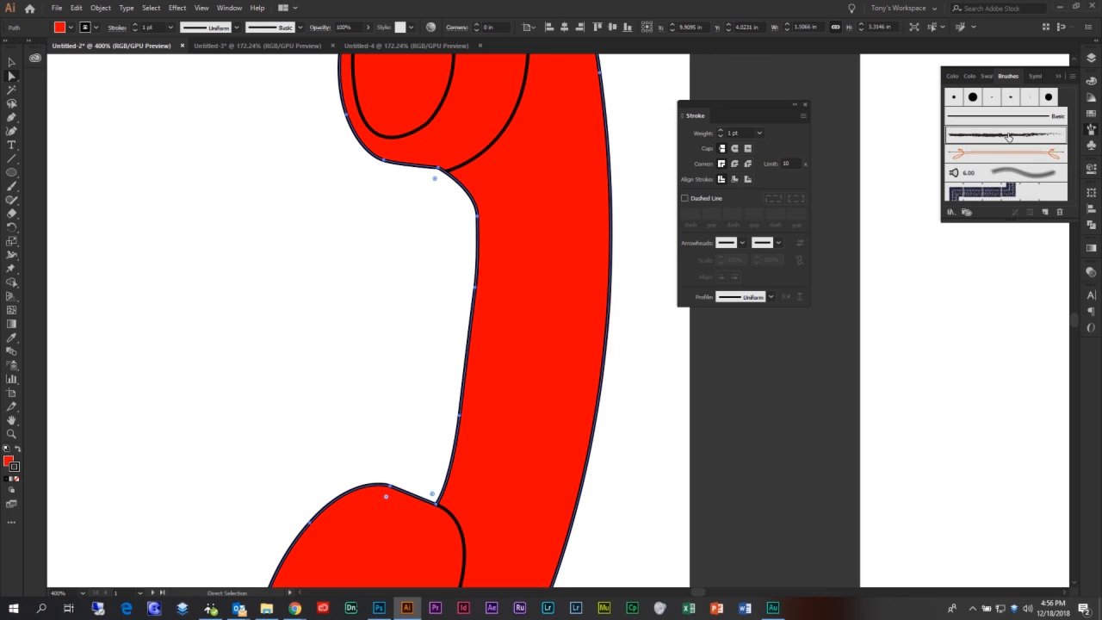
pyautogui.click(1007, 137)
pyautogui.scroll(-5, 561, 315)
pyautogui.scroll(10, 564, 319)
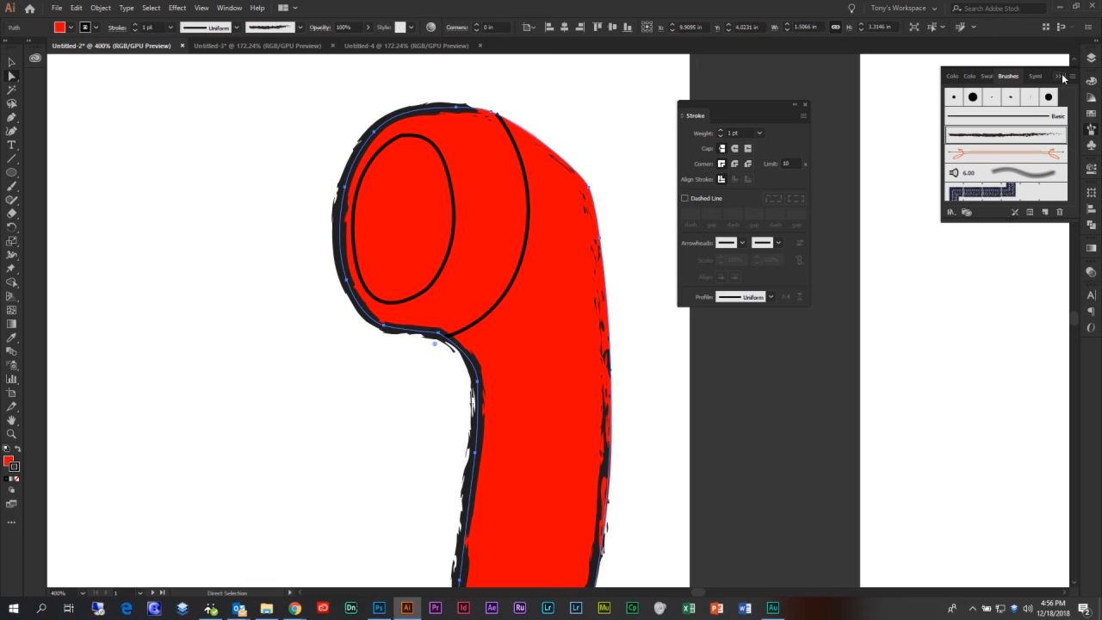
# Open the Artistic_ChalkCharcoalPencil brush library, place it between the Stroke and Brushes panels and enlarge it to show more brushes.
pyautogui.click(955, 215)
pyautogui.moveTo(962, 257)
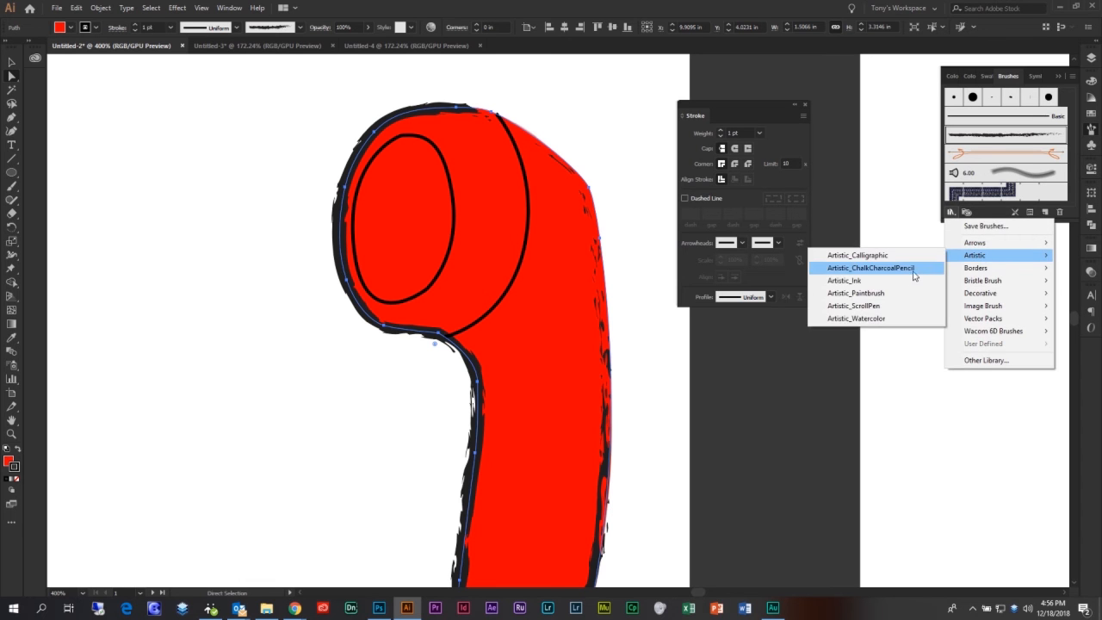
pyautogui.click(878, 268)
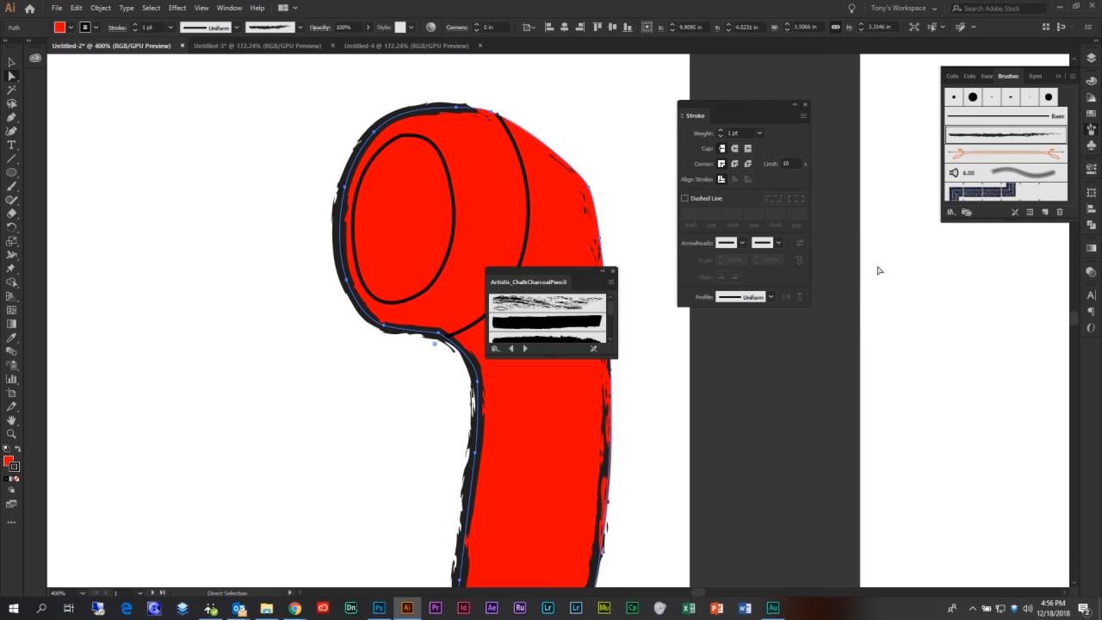
pyautogui.moveTo(548, 278)
pyautogui.mouseDown()
pyautogui.moveTo(829, 212)
pyautogui.moveTo(874, 99)
pyautogui.moveTo(856, 99)
pyautogui.mouseUp()
pyautogui.moveTo(865, 177)
pyautogui.mouseDown()
pyautogui.moveTo(883, 453)
pyautogui.moveTo(870, 487)
pyautogui.mouseUp()
# Try several chalk, charcoal and pencil brushes from the library on the handset's outer outline.
pyautogui.click(866, 129)
pyautogui.click(864, 163)
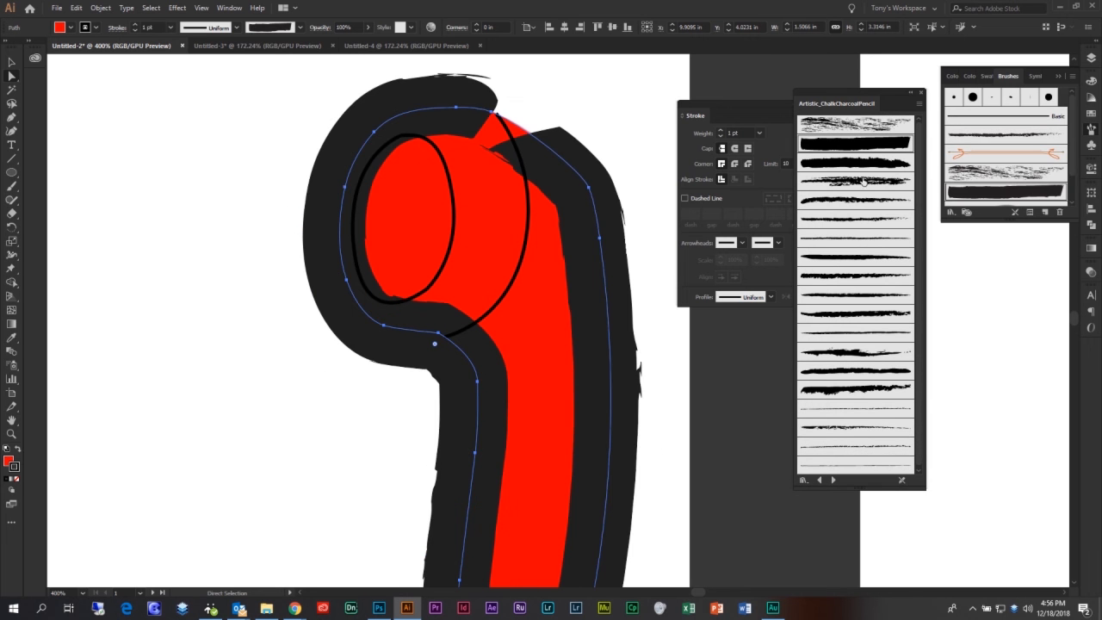
pyautogui.click(858, 199)
pyautogui.click(856, 219)
pyautogui.click(855, 238)
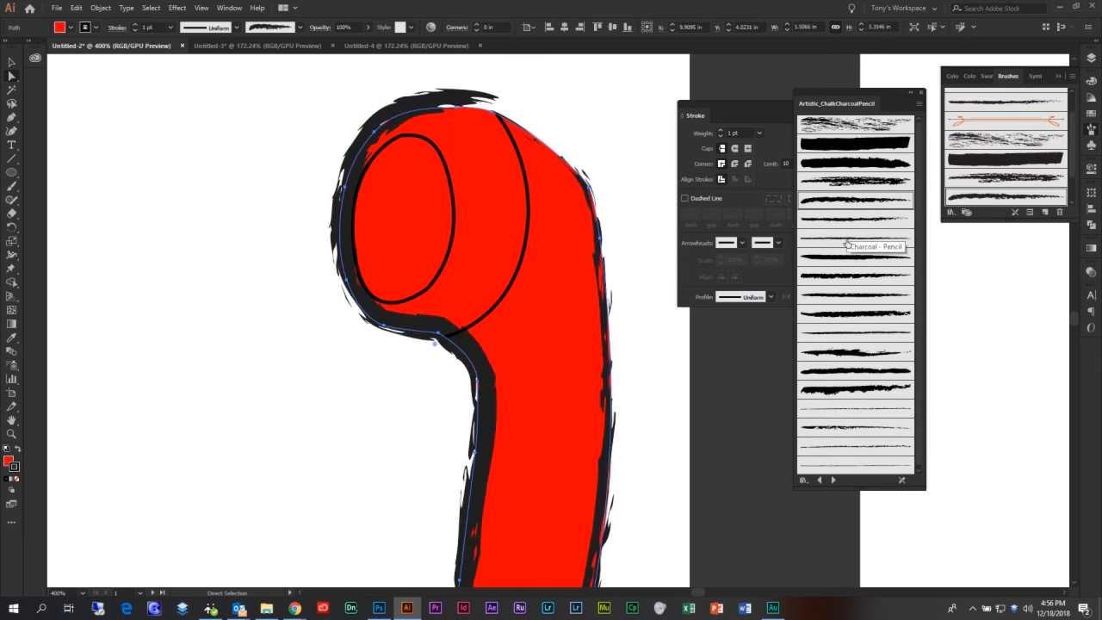
pyautogui.click(854, 294)
pyautogui.click(855, 332)
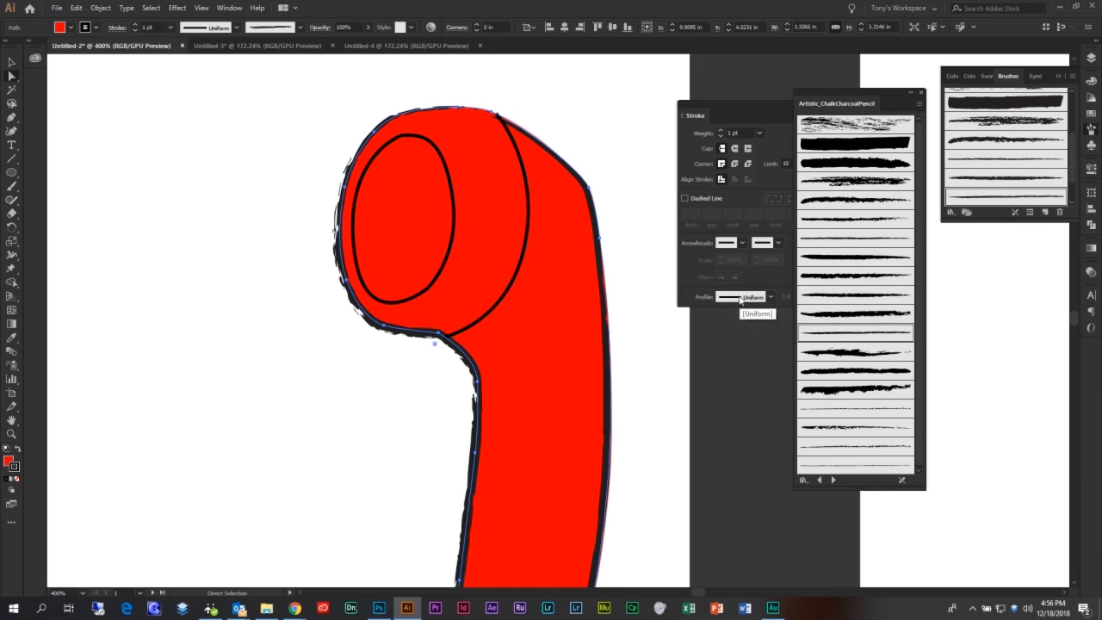
pyautogui.click(769, 297)
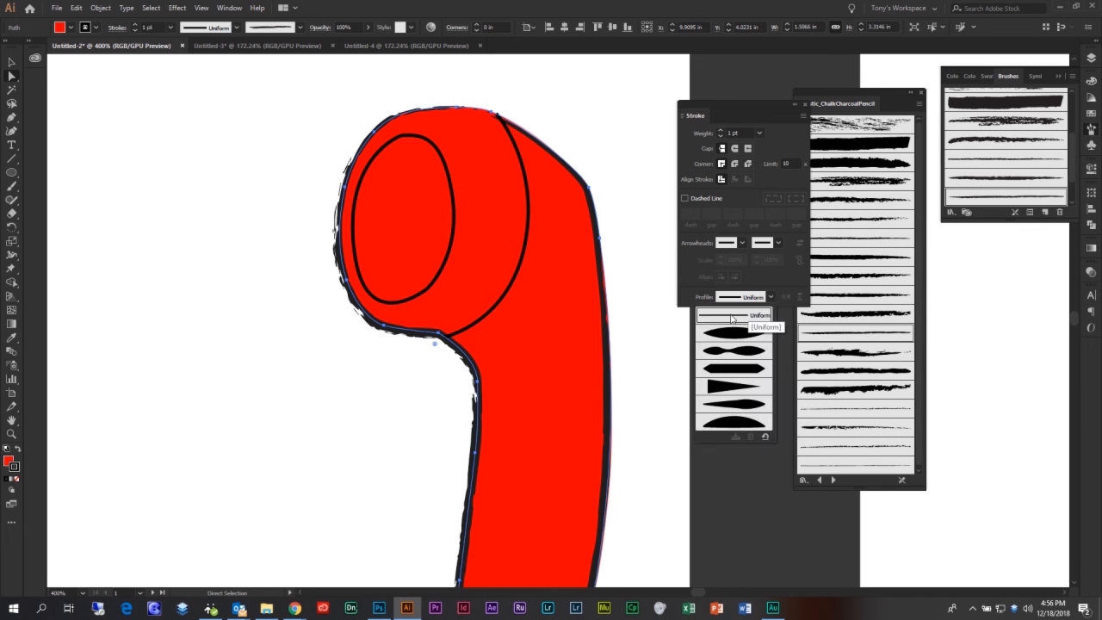
pyautogui.click(851, 222)
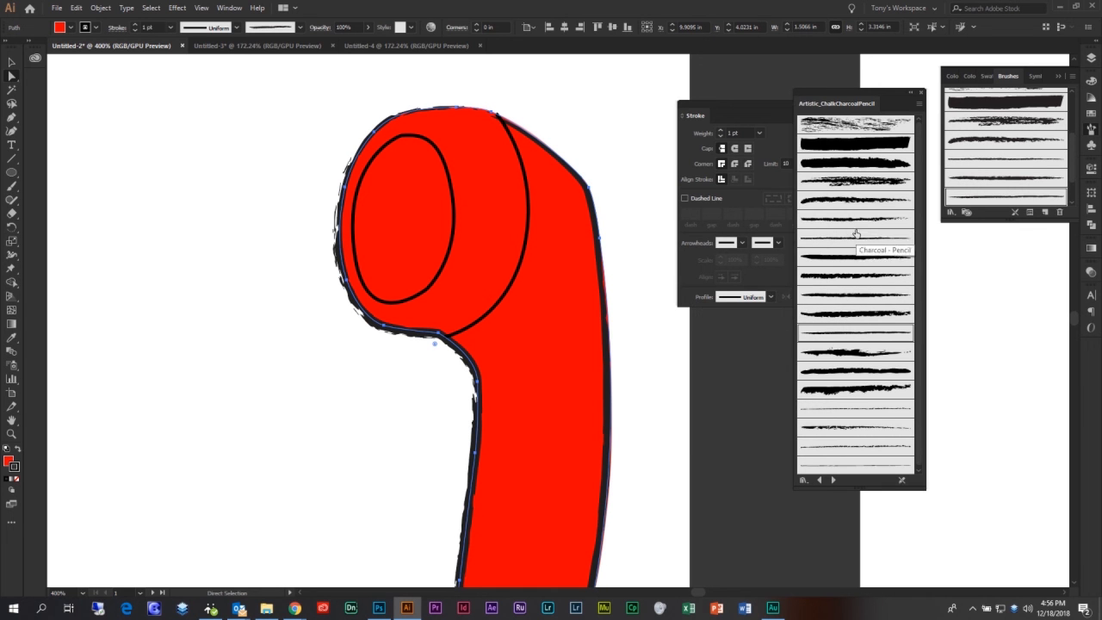
pyautogui.click(856, 234)
# Restore the Basic brush on the handset's outline and put away the brush library and the Stroke panel.
pyautogui.scroll(2, 977, 123)
pyautogui.scroll(2, 1007, 107)
pyautogui.click(995, 116)
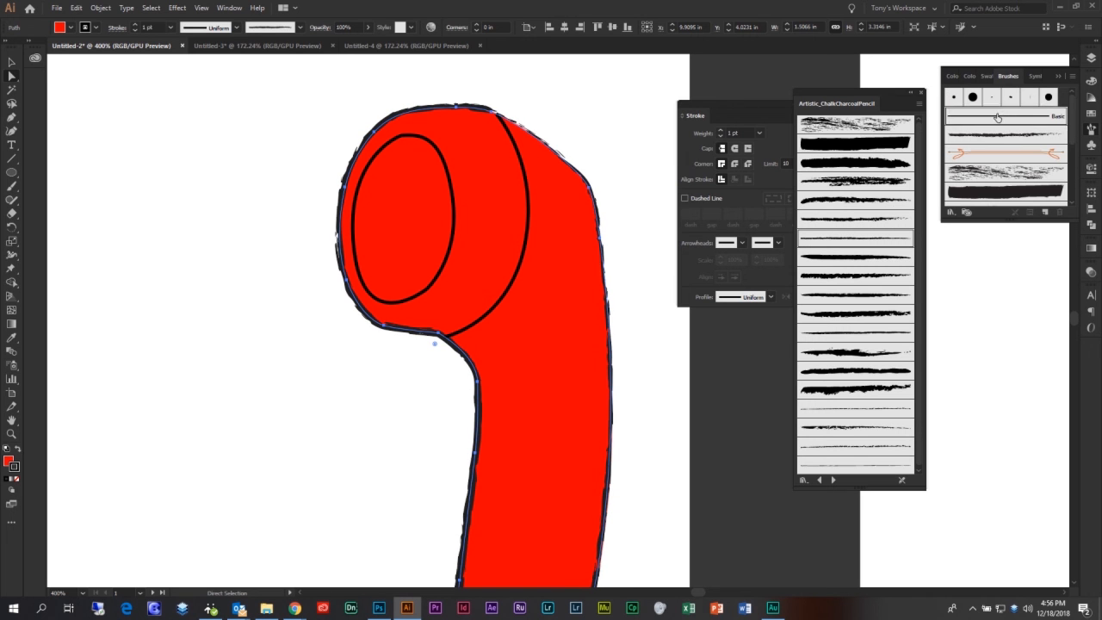
pyautogui.click(913, 92)
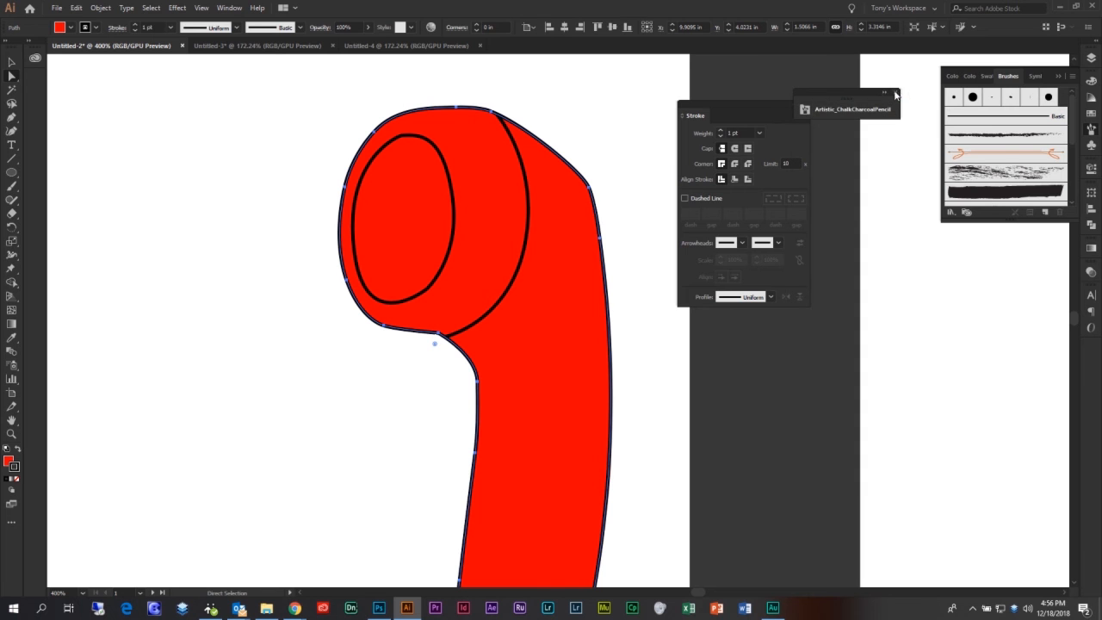
pyautogui.click(895, 92)
pyautogui.moveTo(768, 117)
pyautogui.mouseDown()
pyautogui.moveTo(839, 153)
pyautogui.moveTo(923, 237)
pyautogui.moveTo(1032, 280)
pyautogui.moveTo(1089, 244)
pyautogui.mouseUp()
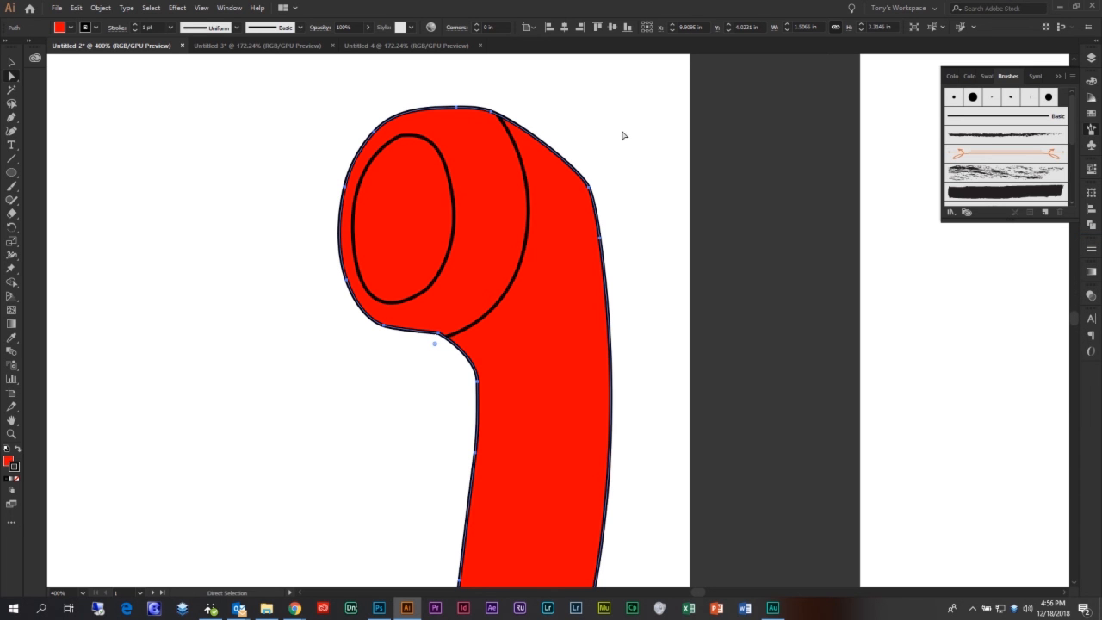
# Look at the Gradient panel and the fill's RGB color settings for the selected handset shape.
pyautogui.click(1092, 272)
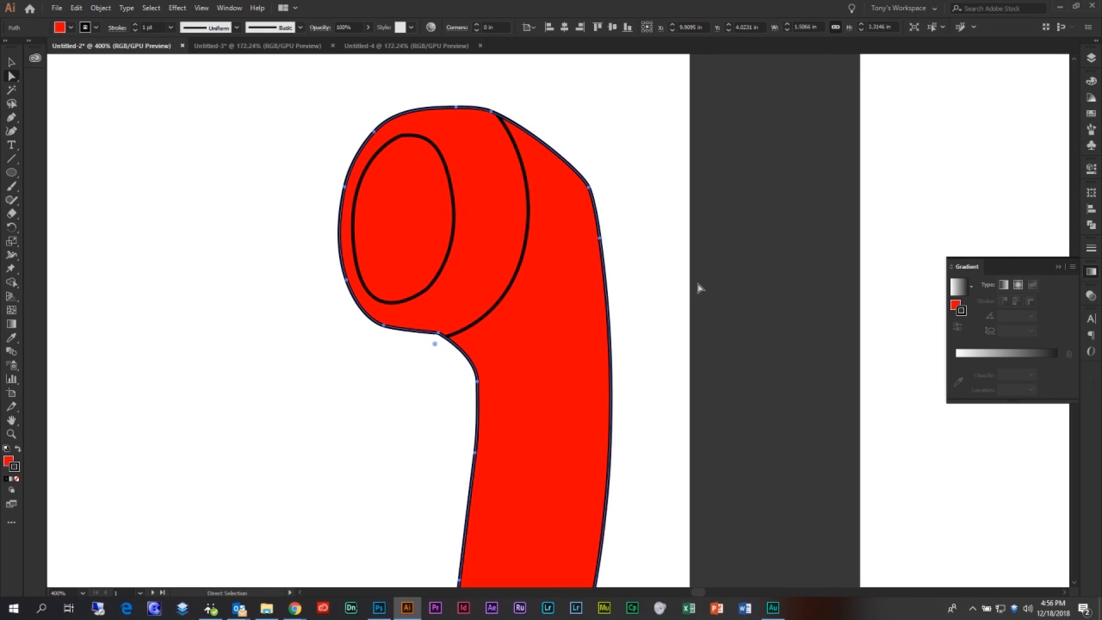
pyautogui.scroll(-3, 790, 240)
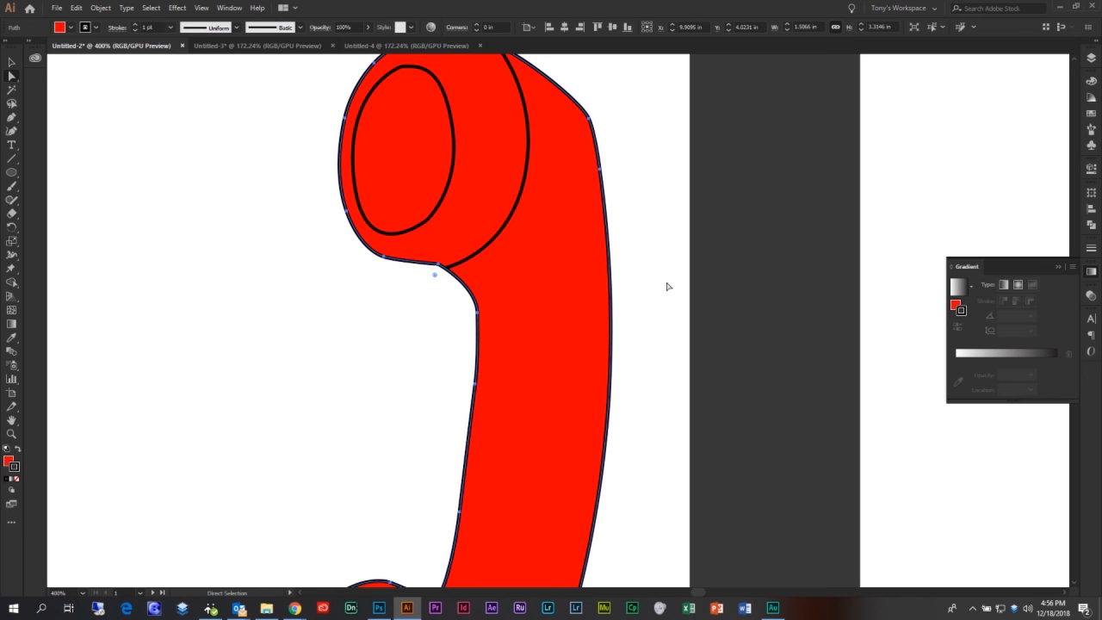
pyautogui.click(7, 461)
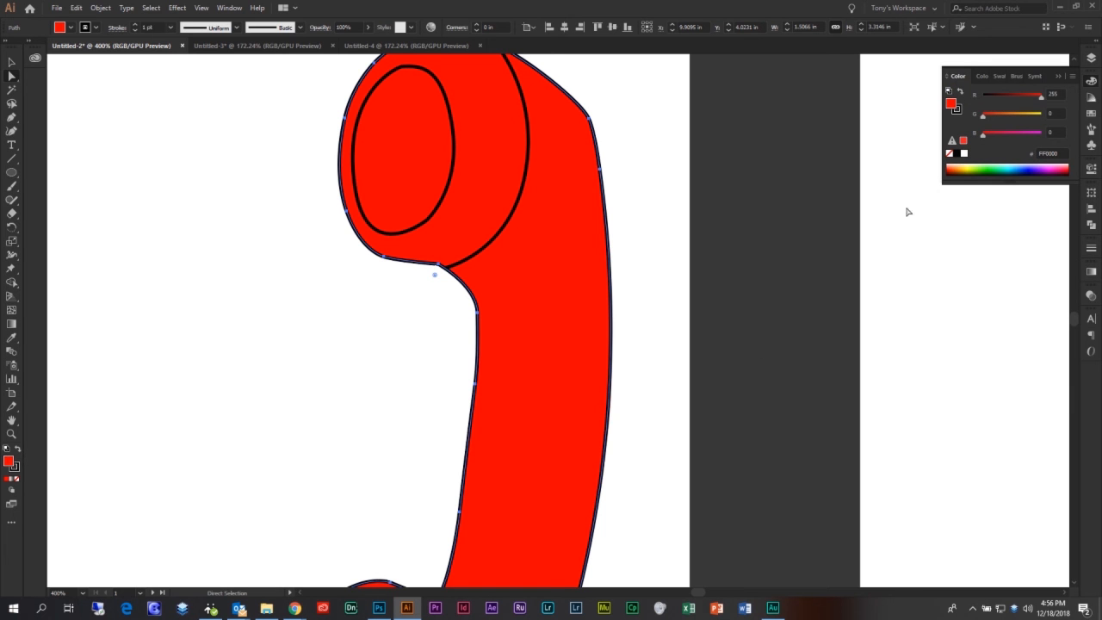
pyautogui.click(1097, 279)
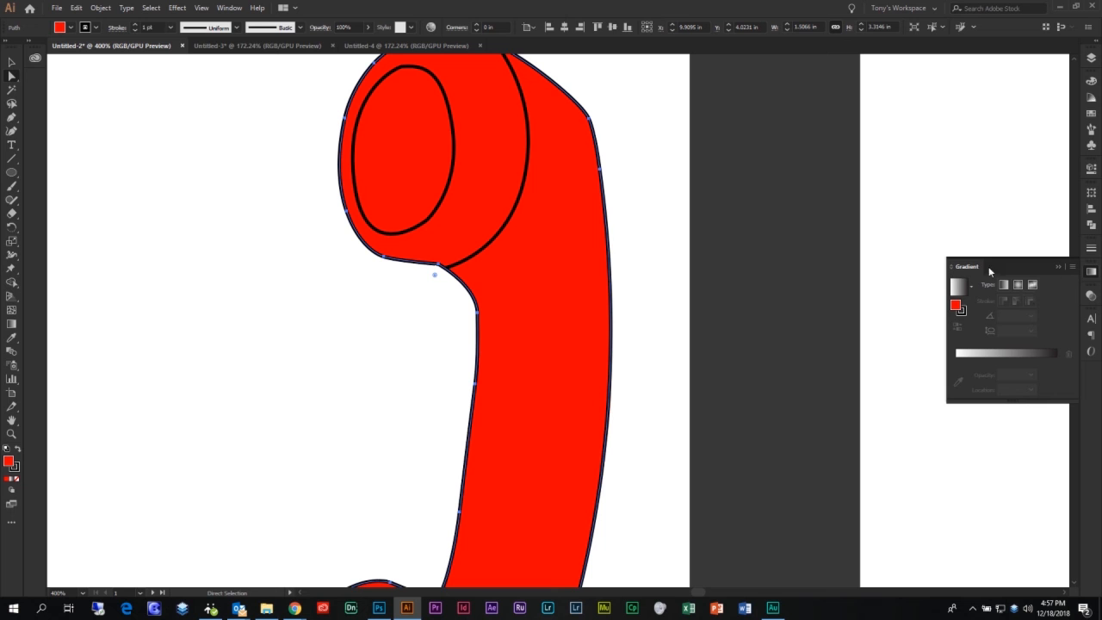
pyautogui.click(1059, 269)
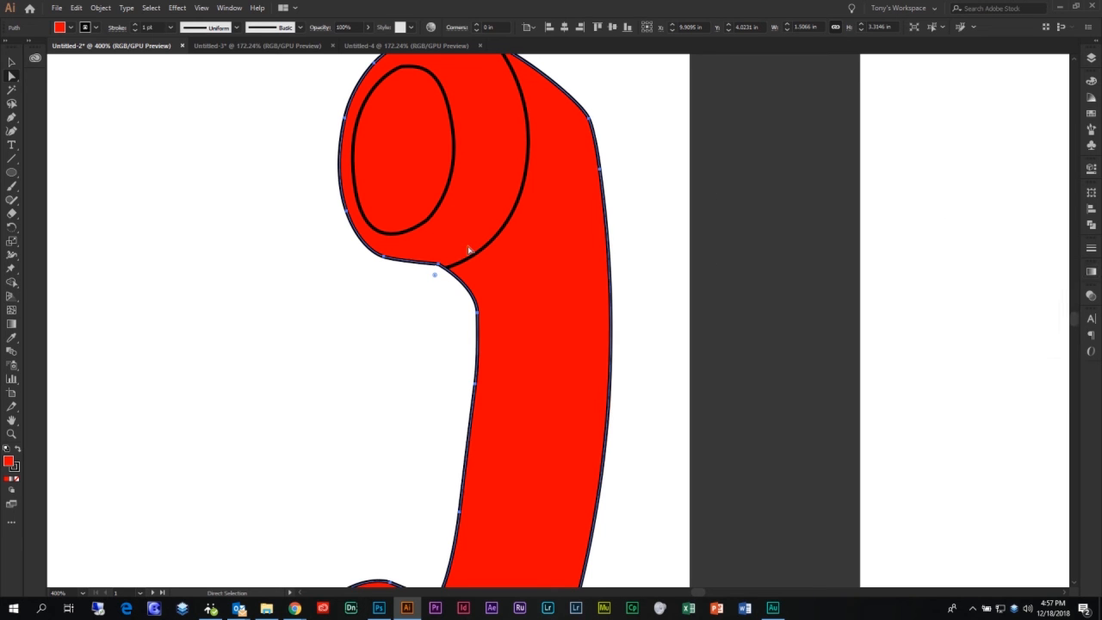
pyautogui.scroll(2, 362, 321)
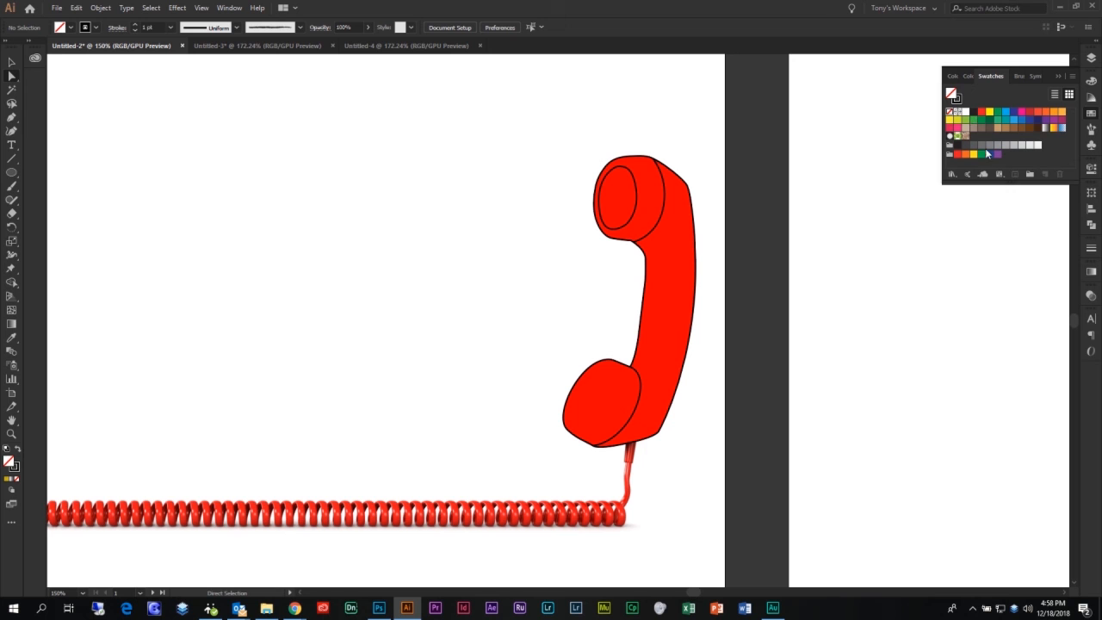
# Enlarge the Swatches panel and float it over the canvas on its own.
pyautogui.moveTo(1009, 179); pyautogui.dragTo(1011, 261)
pyautogui.moveTo(996, 77); pyautogui.dragTo(795, 104)
pyautogui.click(1056, 76)
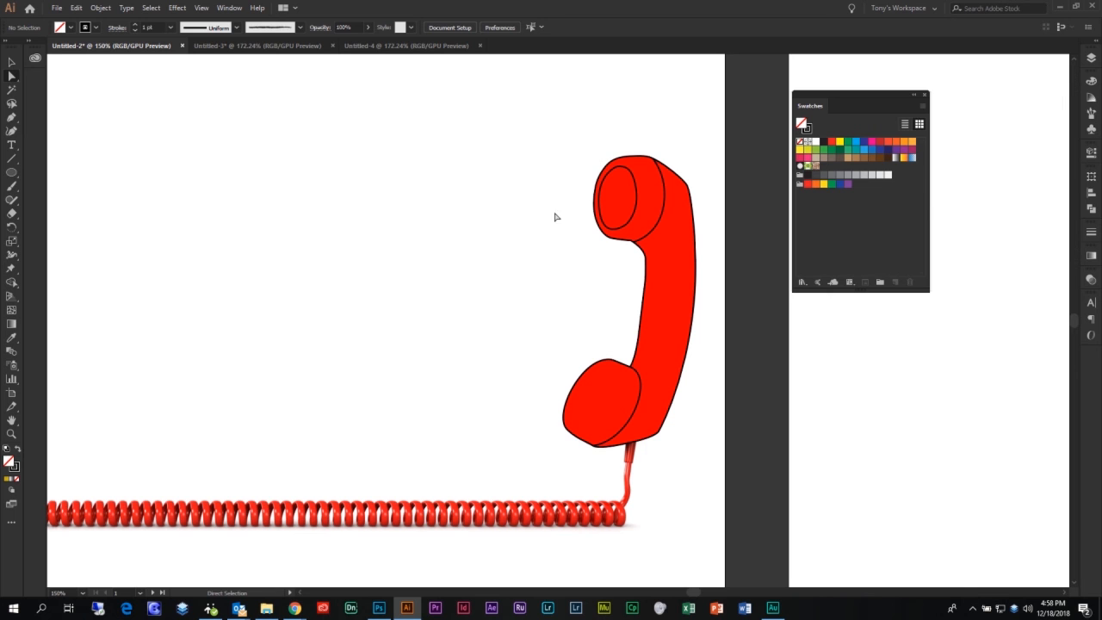
# Select the handset's outer shape, mix a purple fill of RGB 104, 0, 182 and save it as a swatch.
pyautogui.click(1090, 80)
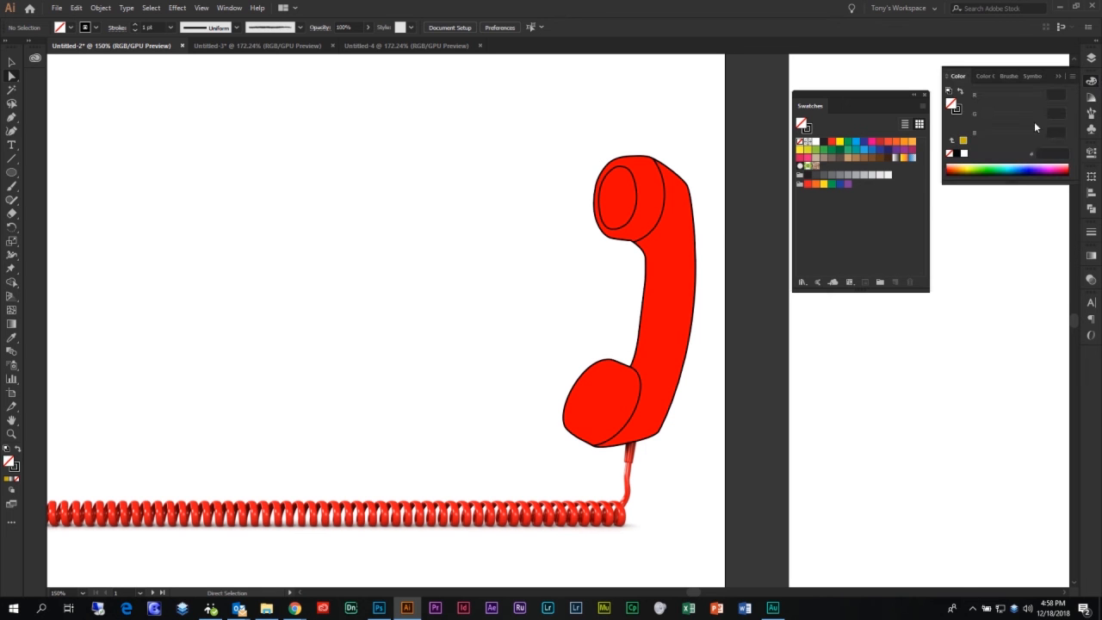
pyautogui.click(688, 248)
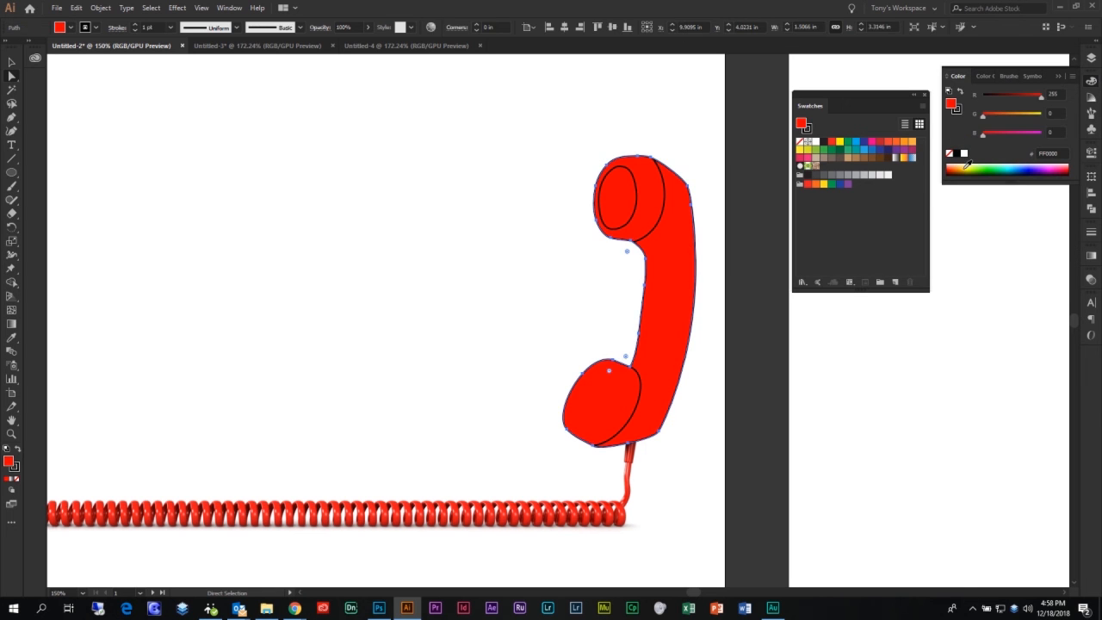
pyautogui.moveTo(1016, 117); pyautogui.dragTo(1041, 117)
pyautogui.click(1019, 96)
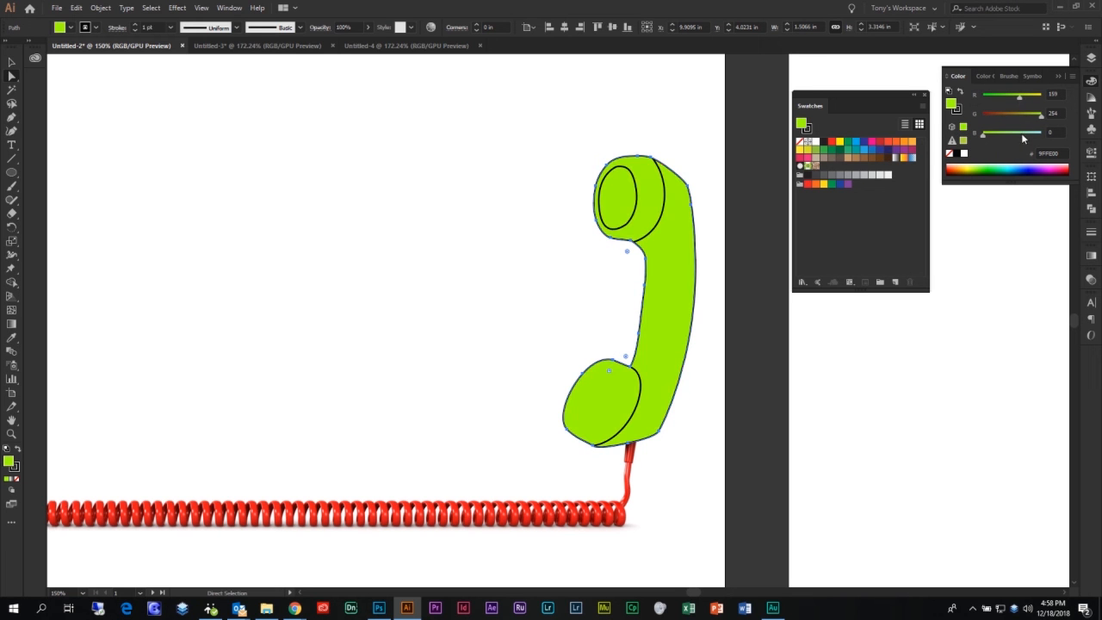
pyautogui.click(1020, 133)
pyautogui.moveTo(1019, 114); pyautogui.dragTo(953, 119)
pyautogui.moveTo(1011, 97); pyautogui.dragTo(1022, 137)
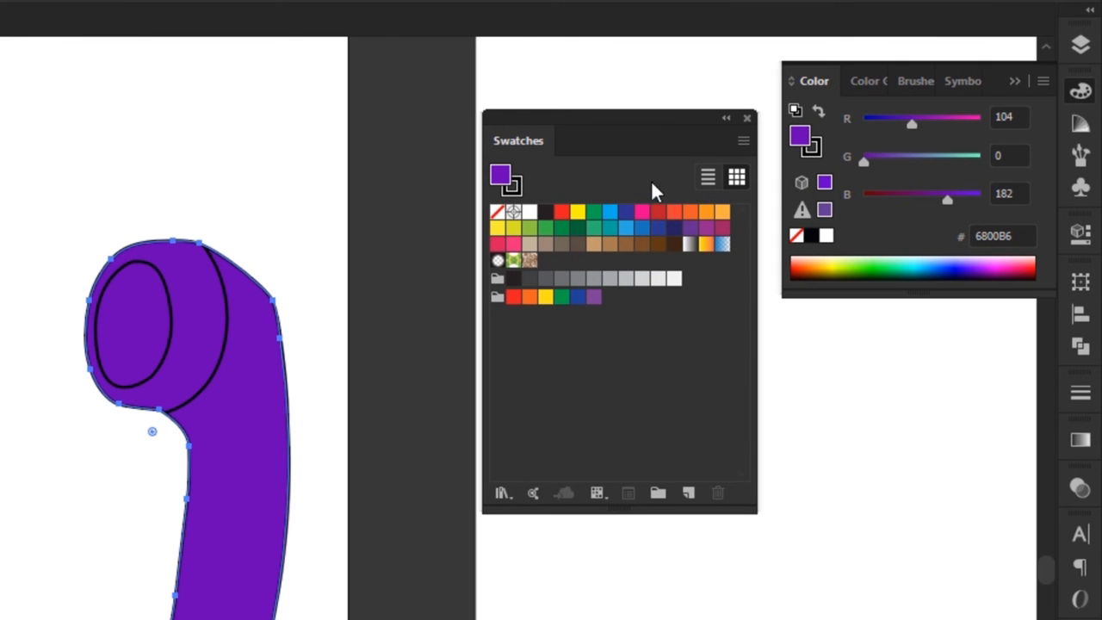
pyautogui.moveTo(503, 181); pyautogui.dragTo(551, 260)
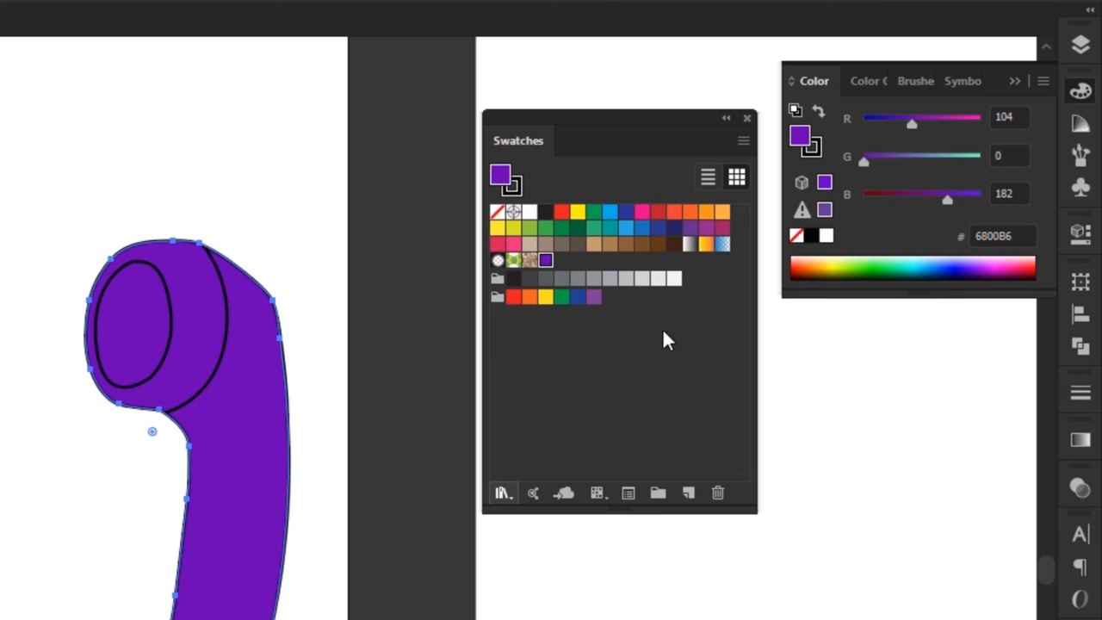
# Apply the red swatch to the handset and adjust its fill to RGB 255, 0, 0.
pyautogui.click(561, 212)
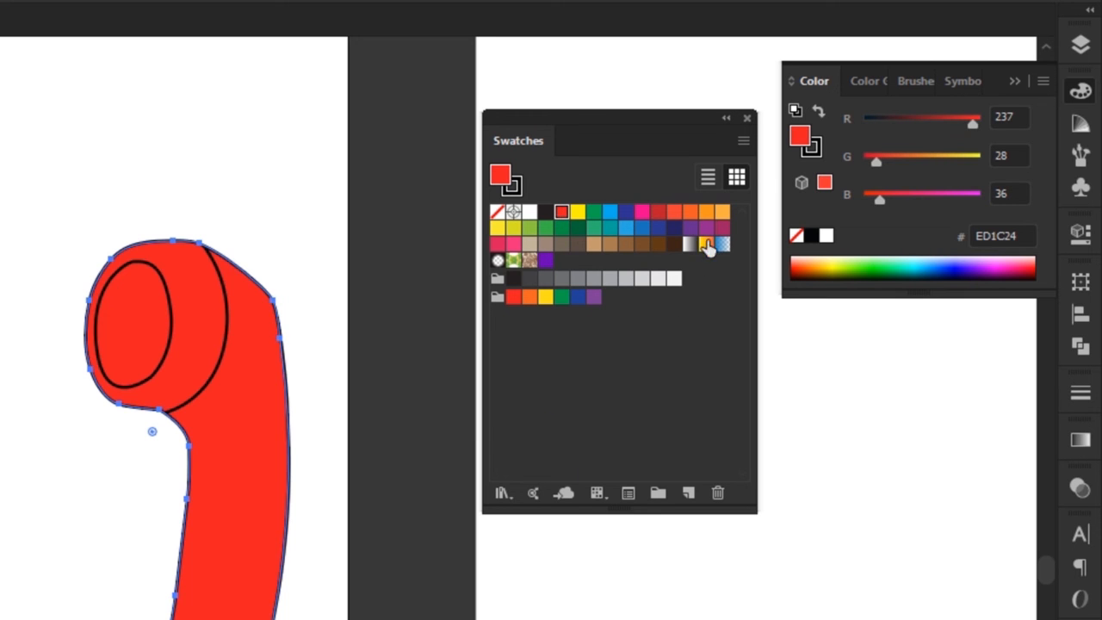
pyautogui.moveTo(873, 161); pyautogui.dragTo(859, 199)
pyautogui.moveTo(969, 126); pyautogui.dragTo(1016, 124)
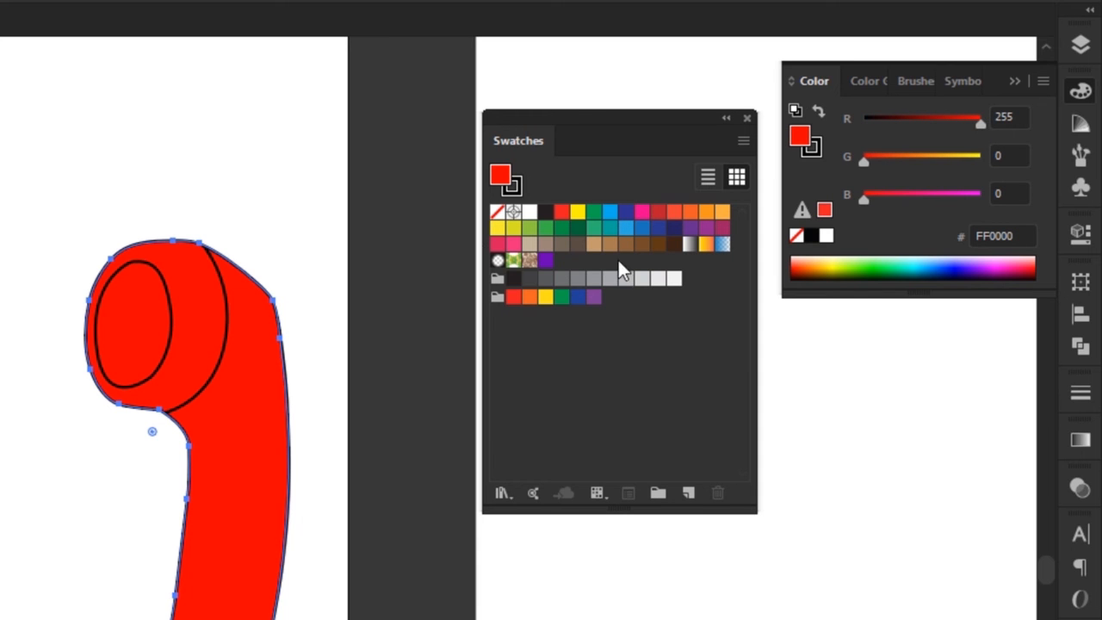
# Try the saved purple swatch on the handset, then set the fill back to RGB 255, 0, 0.
pyautogui.click(542, 261)
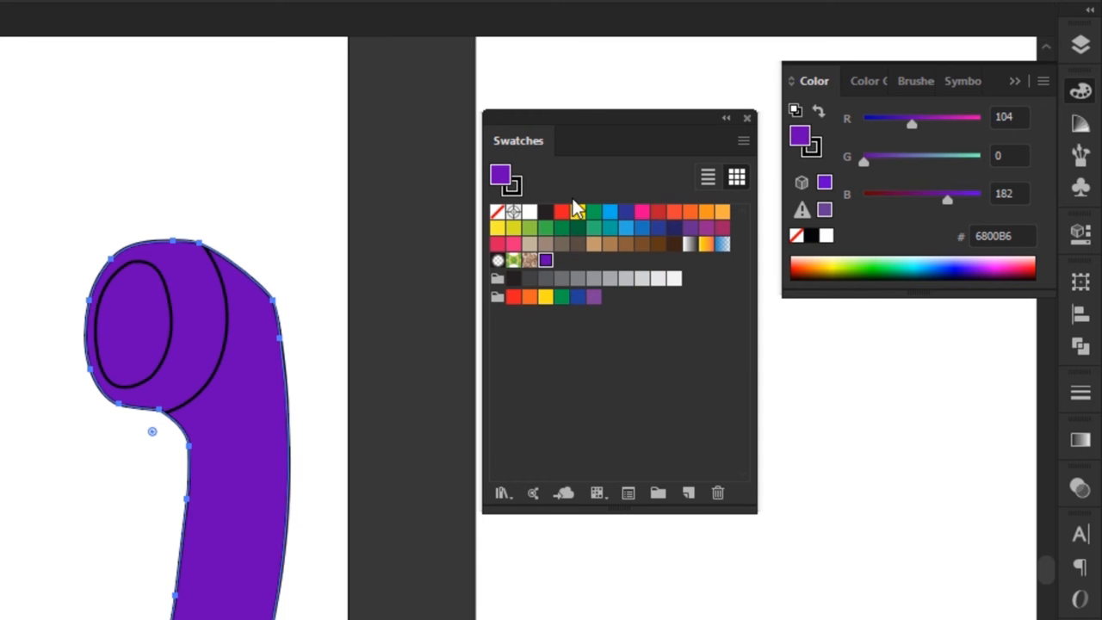
pyautogui.moveTo(926, 122); pyautogui.dragTo(1006, 128)
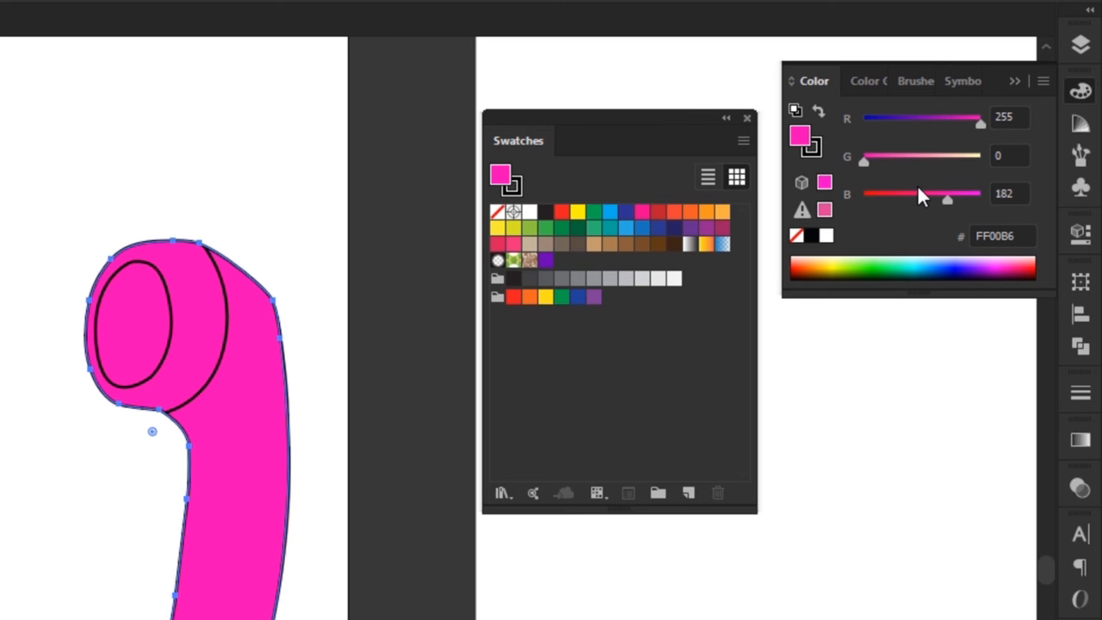
pyautogui.moveTo(871, 196); pyautogui.dragTo(787, 204)
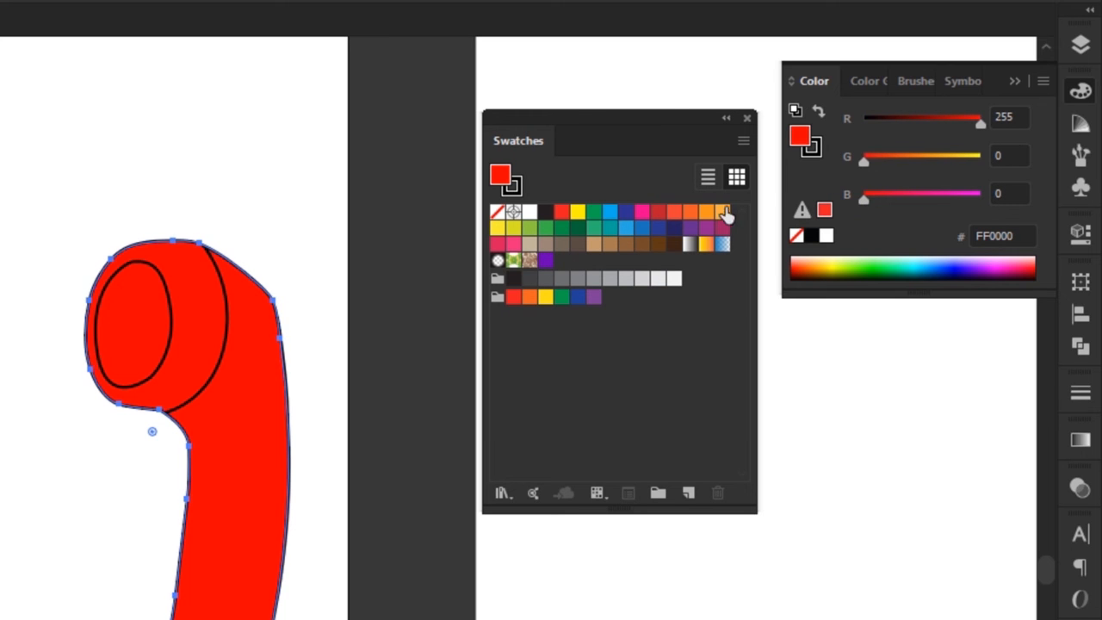
# Dock the Swatches panel in the collapsed panel column directly below the Color panel.
pyautogui.moveTo(584, 121); pyautogui.dragTo(1089, 78)
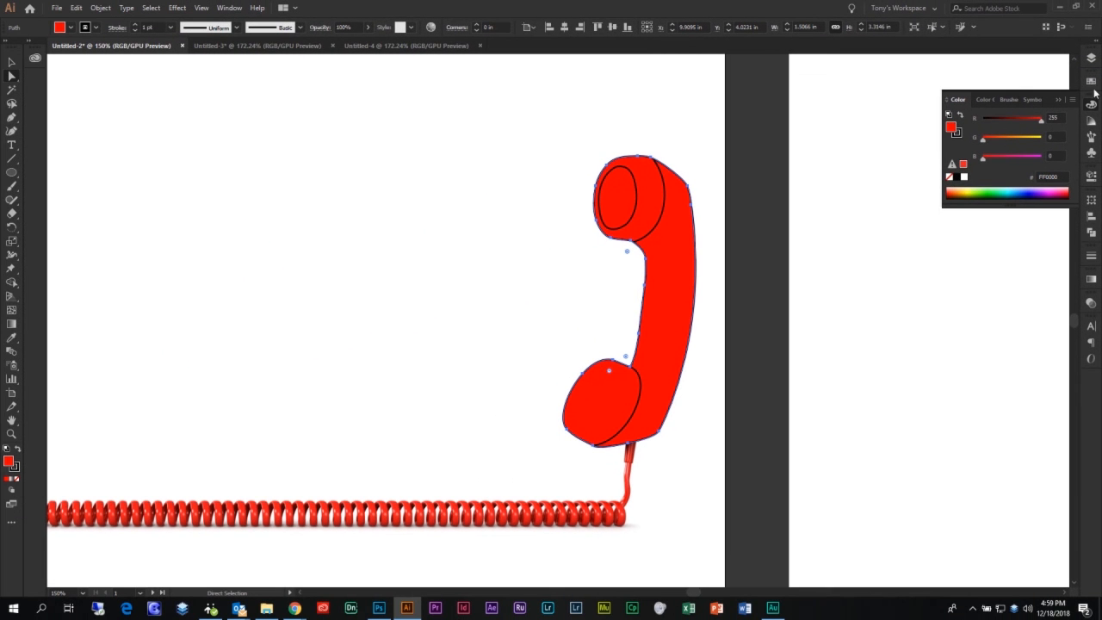
pyautogui.moveTo(1091, 77); pyautogui.dragTo(1091, 115)
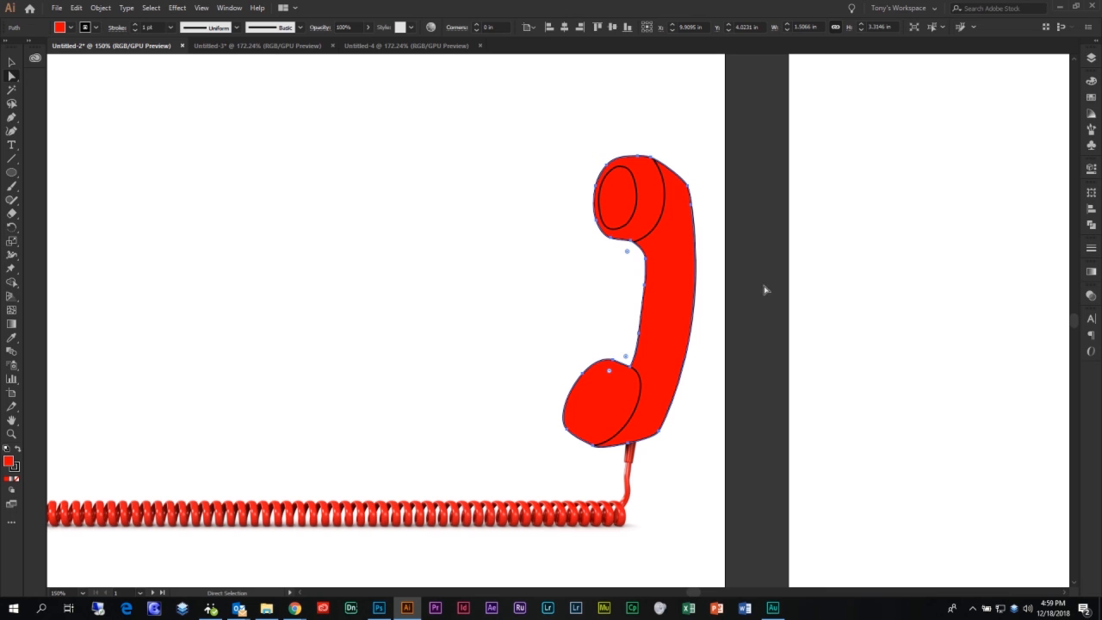
# Move the red handset shape off the photo and sample several reds from the photographed handset with the Eyedropper tool.
pyautogui.click(11, 62)
pyautogui.moveTo(660, 290); pyautogui.dragTo(437, 275)
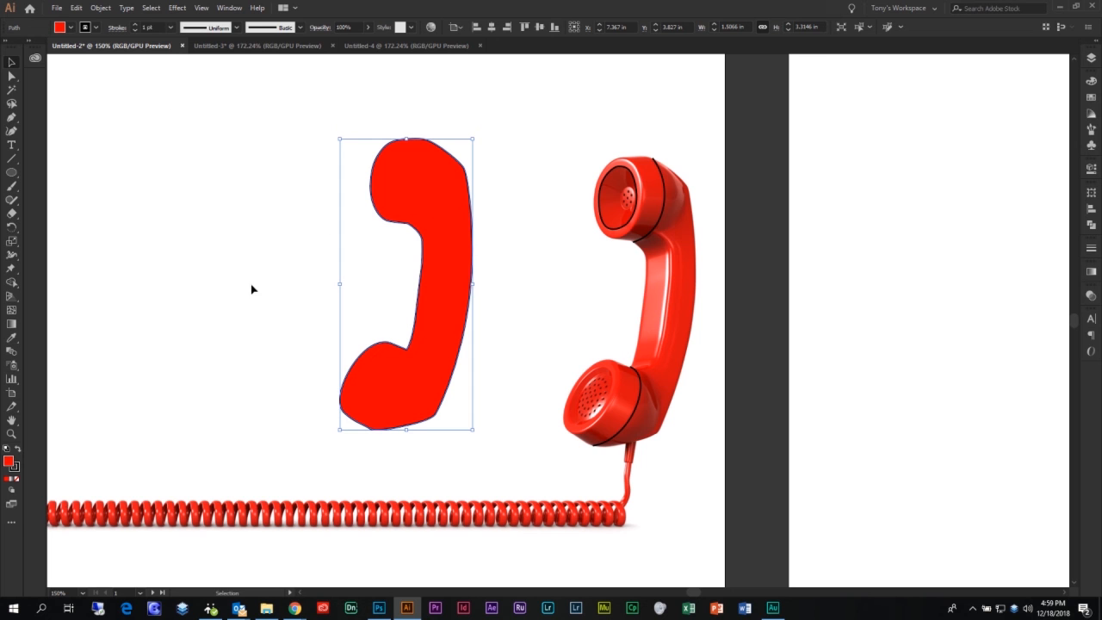
pyautogui.press('i')
pyautogui.click(658, 280)
pyautogui.click(708, 263)
pyautogui.click(689, 217)
pyautogui.click(680, 251)
pyautogui.click(665, 267)
# Undo the sampled fills and the move of the handset shape, and activate the Eyedropper tool again.
pyautogui.press('v')
pyautogui.hotkey('ctrl', 'z')
pyautogui.hotkey('ctrl', 'z')
pyautogui.hotkey('ctrl', 'z')
pyautogui.hotkey('ctrl', 'z')
pyautogui.hotkey('ctrl', 'z')
pyautogui.hotkey('ctrl', 'z')
pyautogui.hotkey('ctrl', 'z')
pyautogui.press('i')
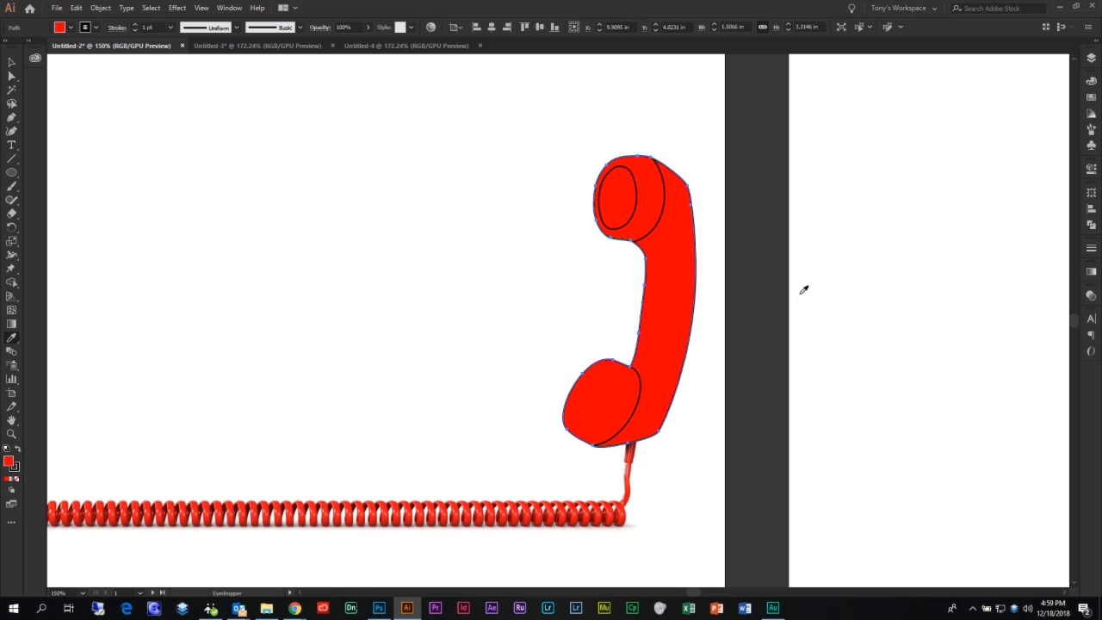